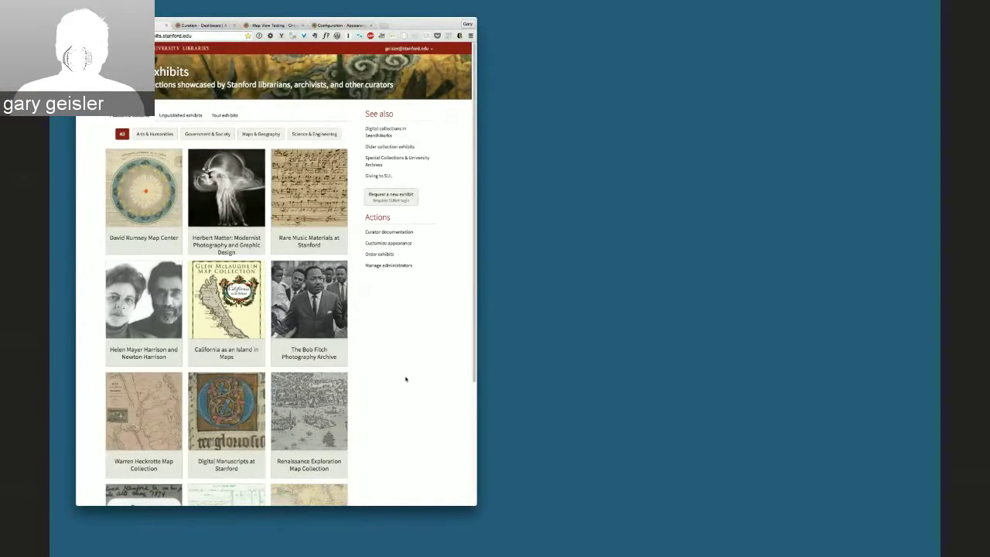
Open the exhibits' administrator management page and copy the e-mail list of administrators and curators of all exhibits
click(390, 265)
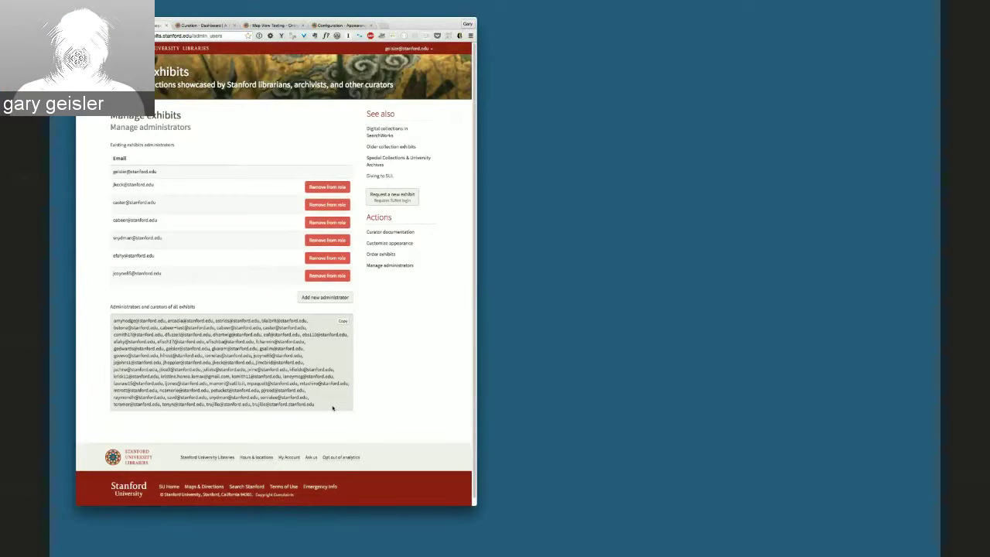
click(342, 320)
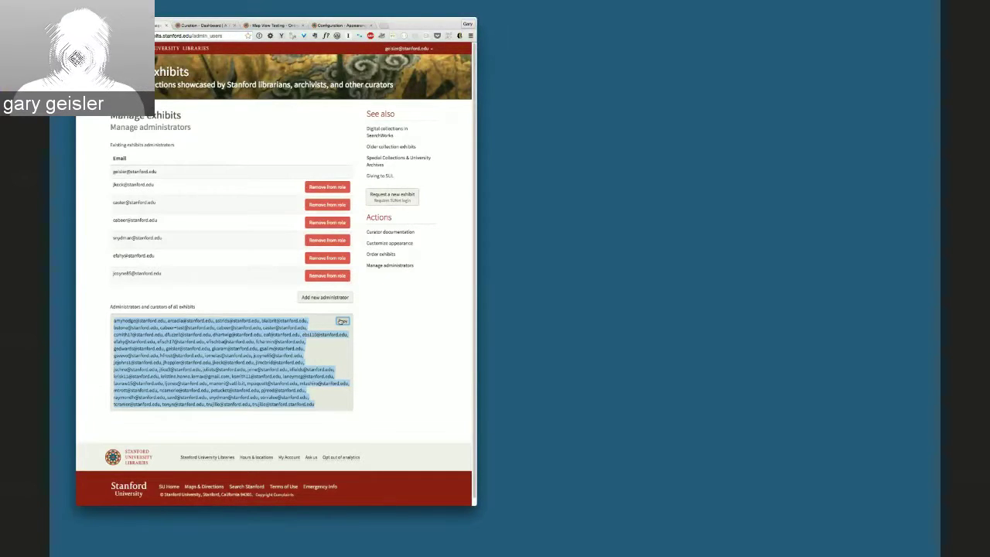
click(410, 352)
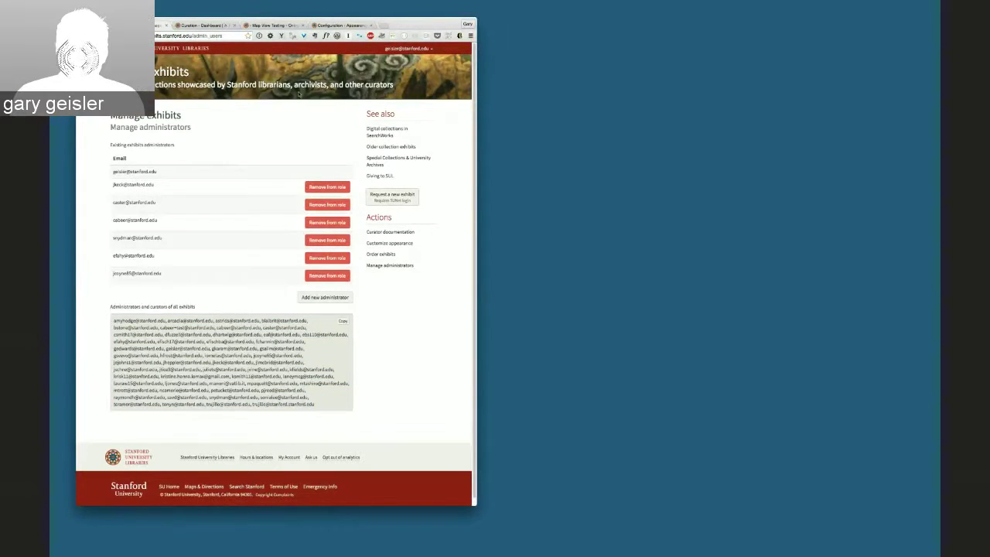
Reindex all items from the test exhibit's curation items page and check the reindexing status
click(198, 25)
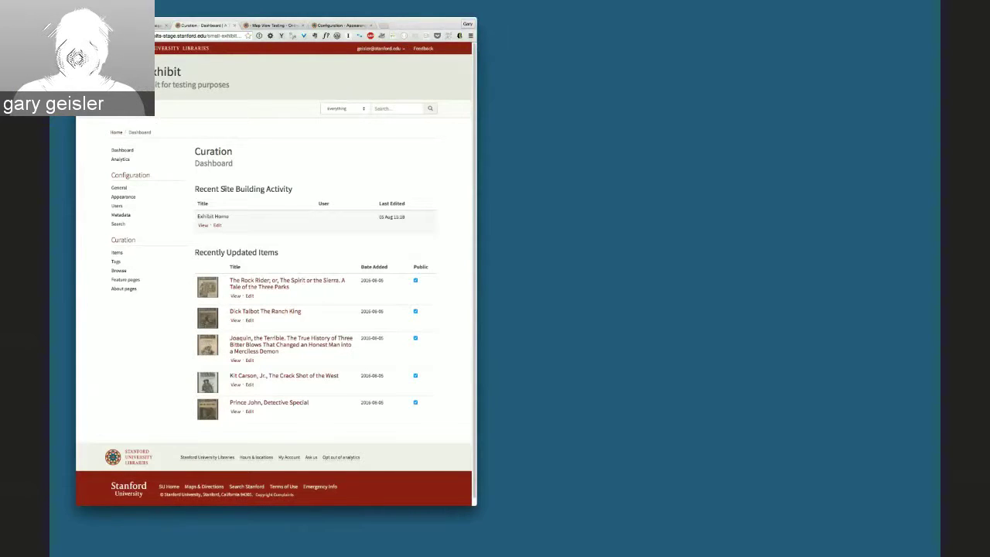
click(116, 252)
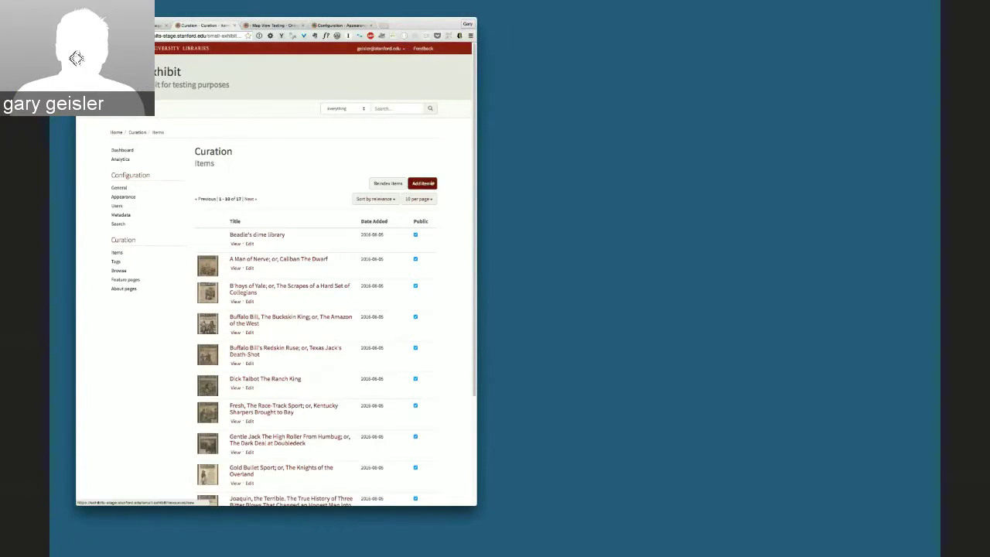
click(398, 183)
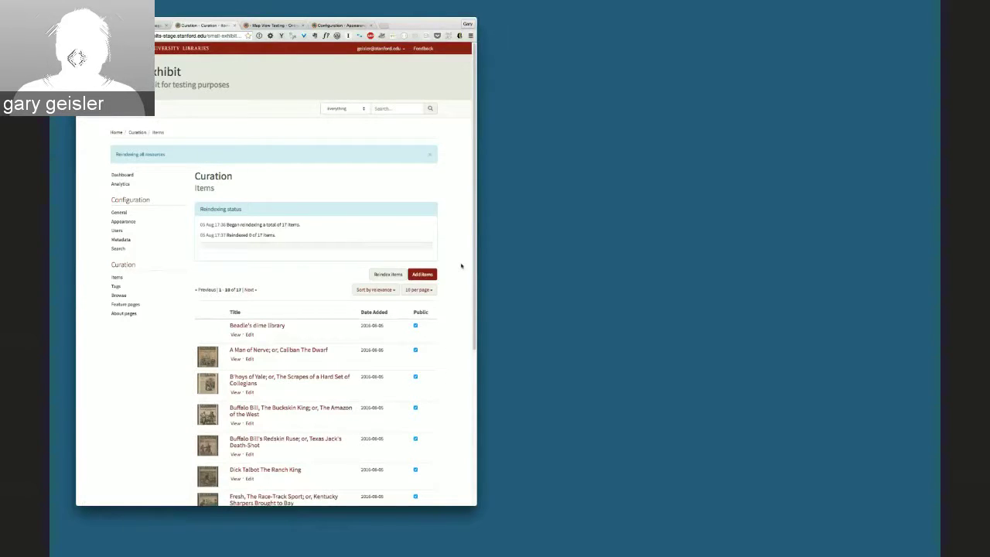
scroll(461, 266, down, 1)
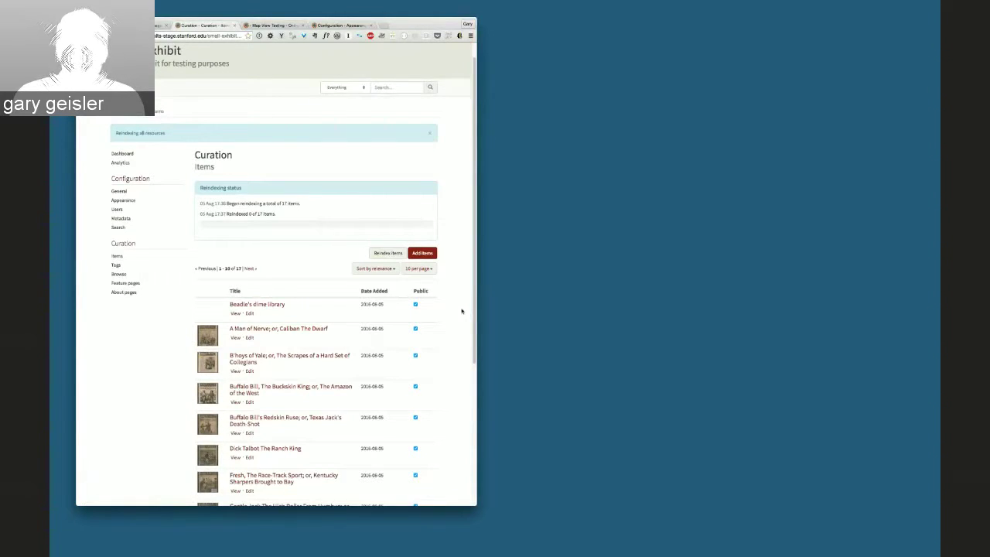
Start adding items from SDR and examine the item status of the collection druids and object druids
click(422, 253)
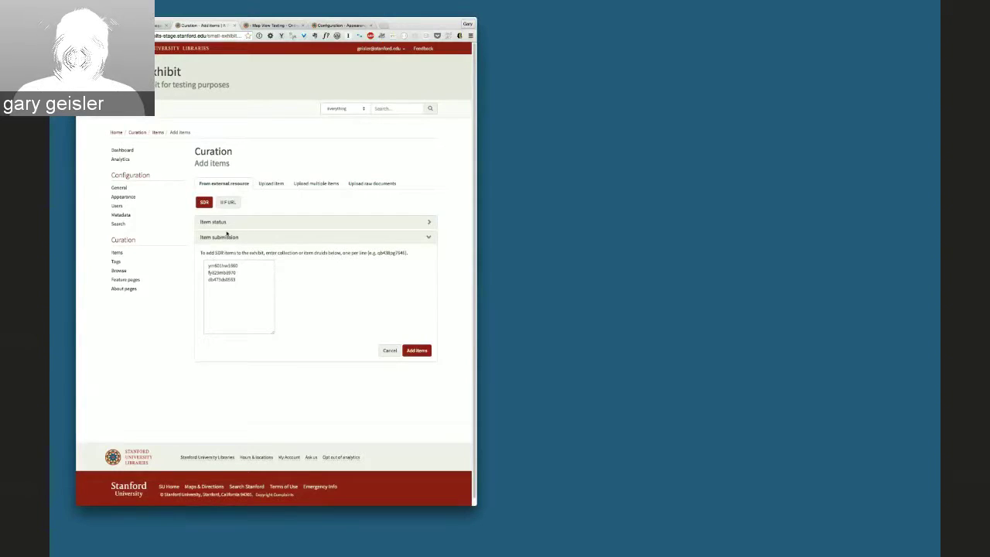
click(207, 223)
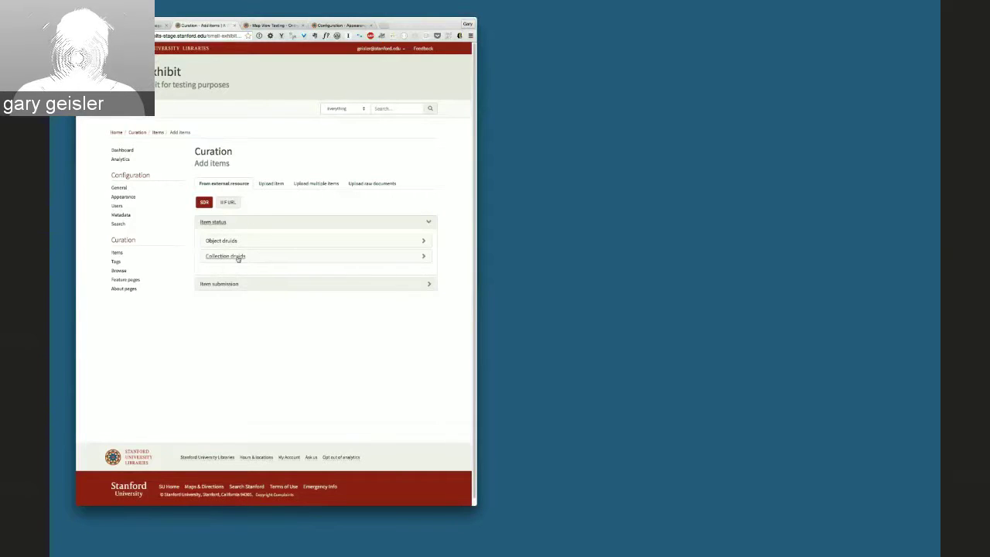
click(237, 257)
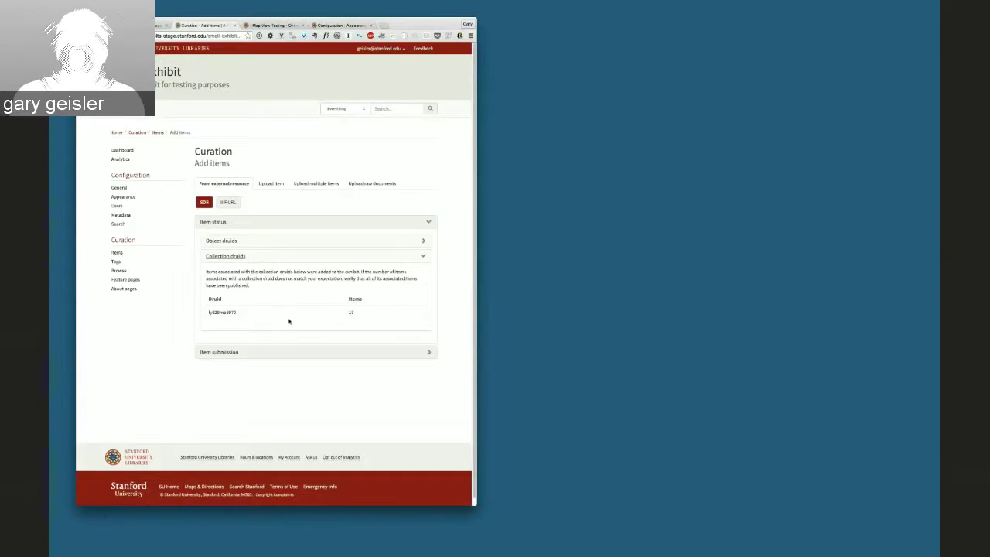
click(221, 242)
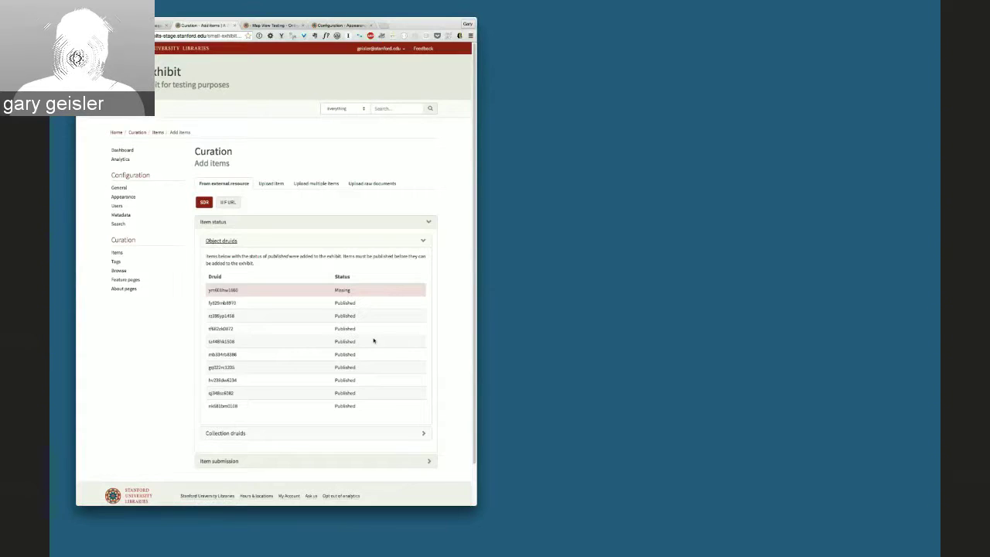
double_click(342, 290)
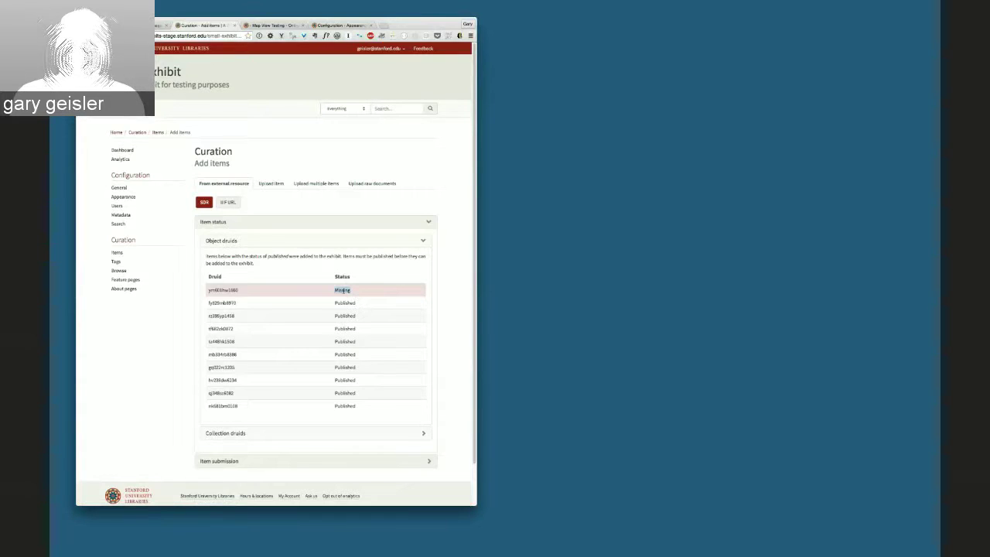
click(453, 301)
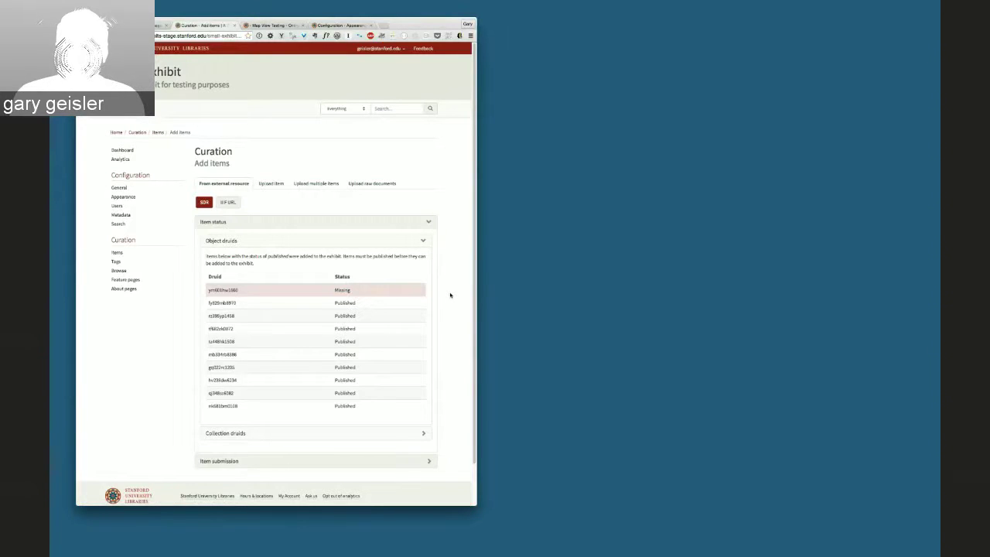
Display the Map View Testing exhibit's search results on a map and examine the highlighted regions across the continents
click(259, 25)
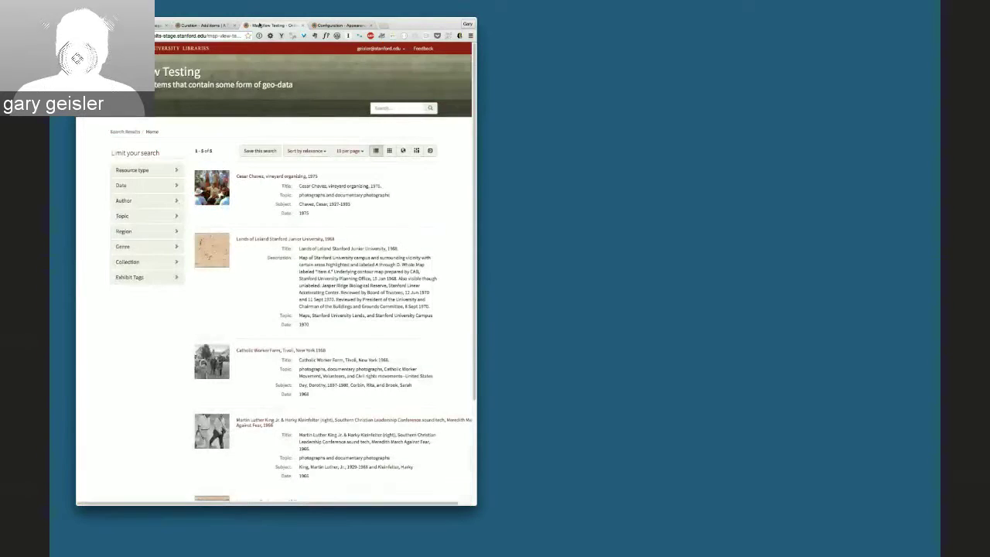
click(403, 152)
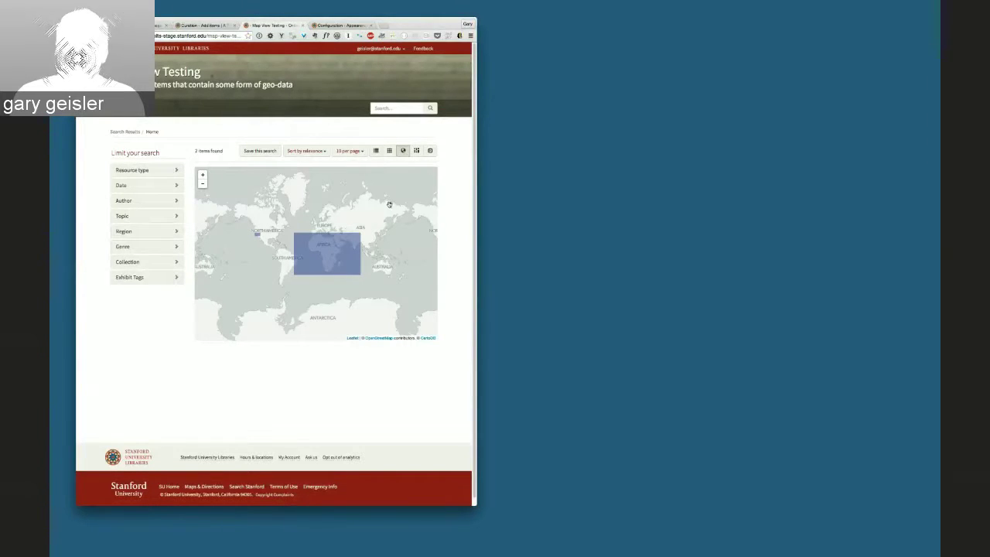
click(203, 178)
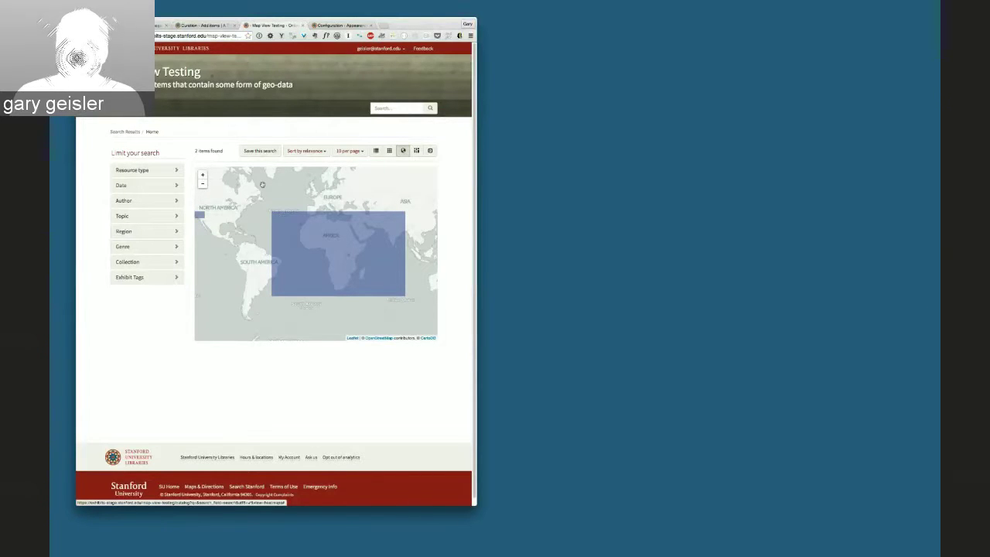
drag(231, 200, 274, 198)
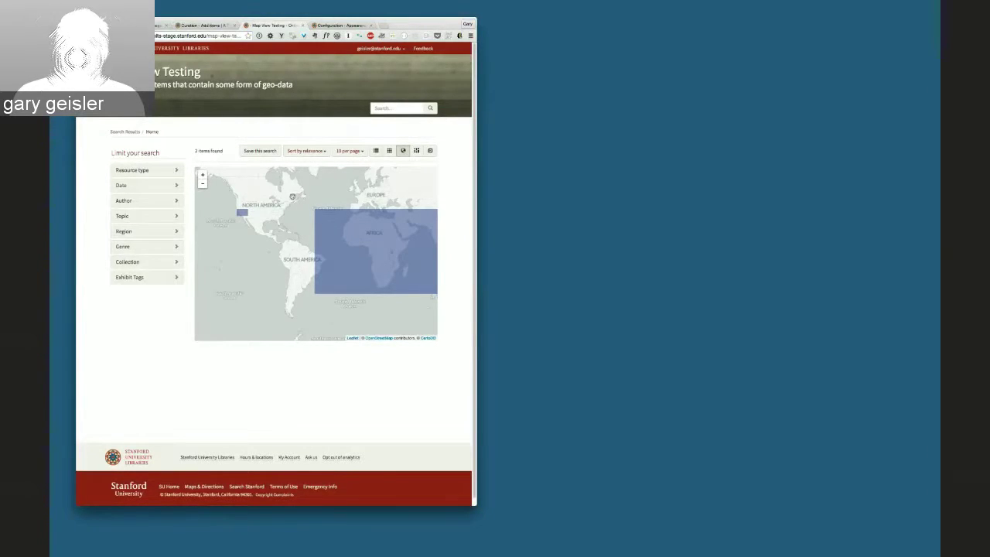
scroll(286, 194, down, 3)
scroll(286, 193, up, 1)
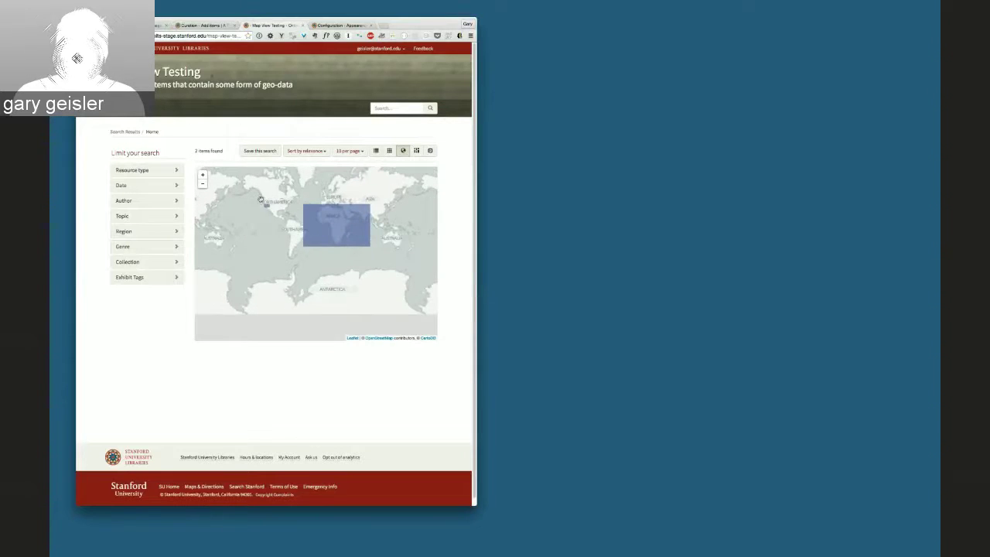
drag(227, 211, 248, 236)
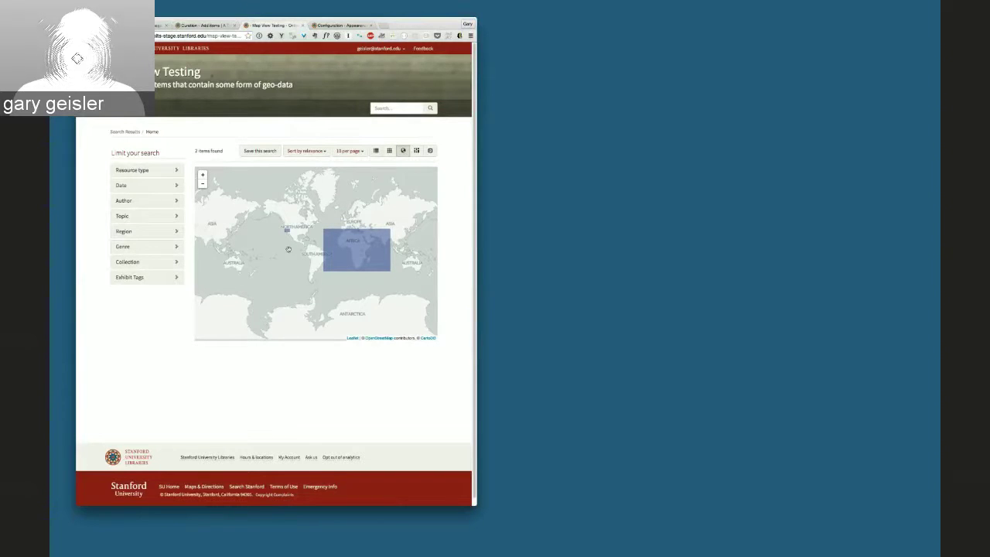
Open the record "Lands of Leland Stanford Junior University, 1968" through the small highlighted region on North America's west coast
click(202, 175)
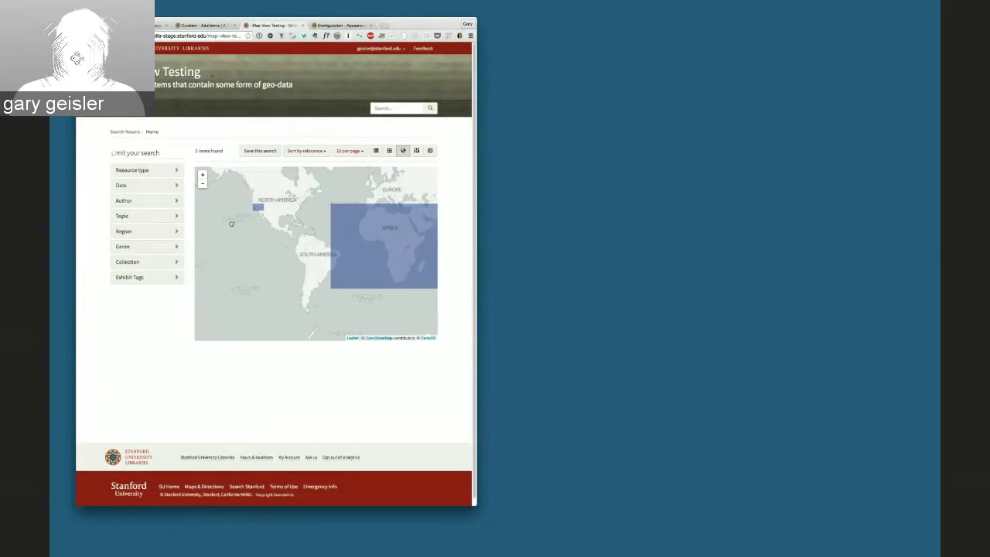
drag(231, 218, 244, 257)
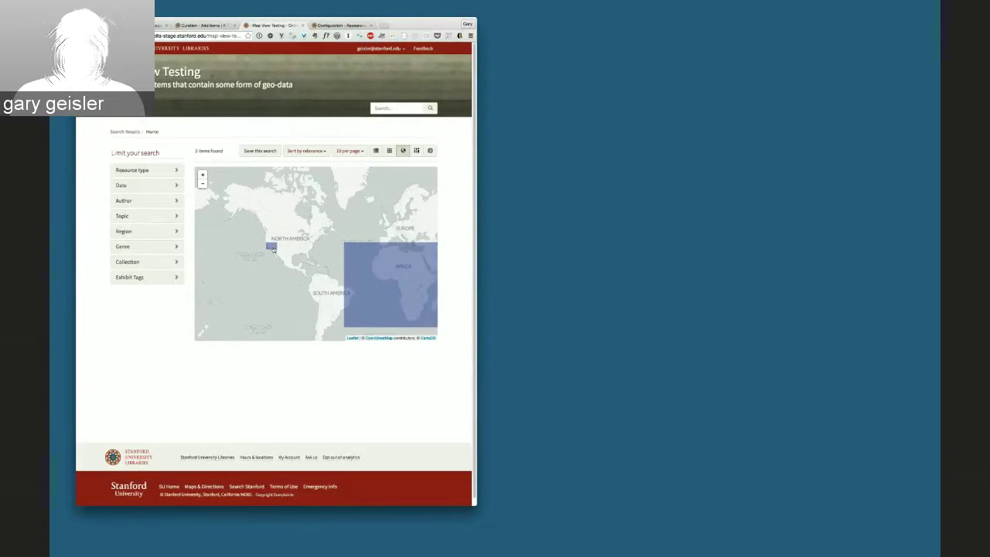
click(271, 247)
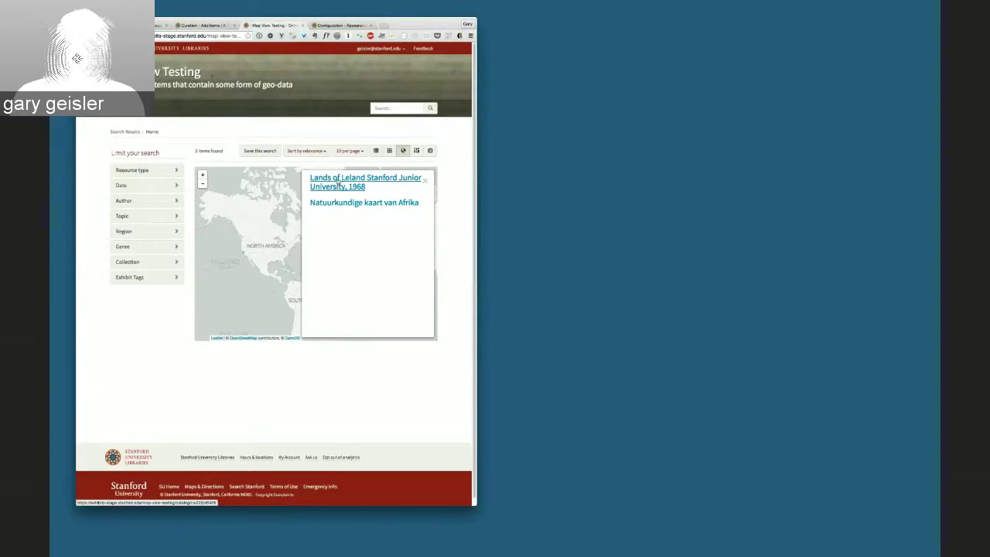
click(338, 179)
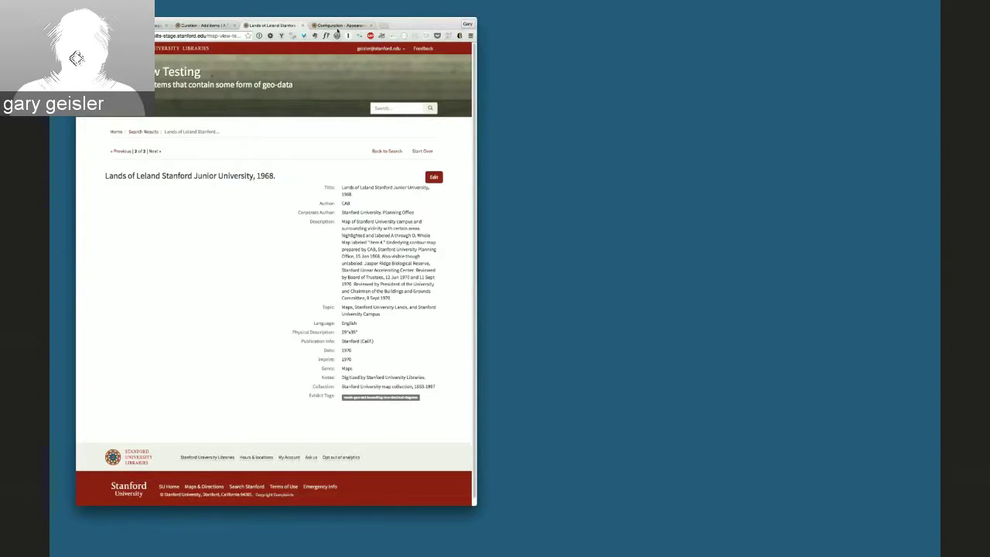
Examine the exhibit's masthead appearance settings, including the image source, IIIF URL and cropped image area
click(338, 25)
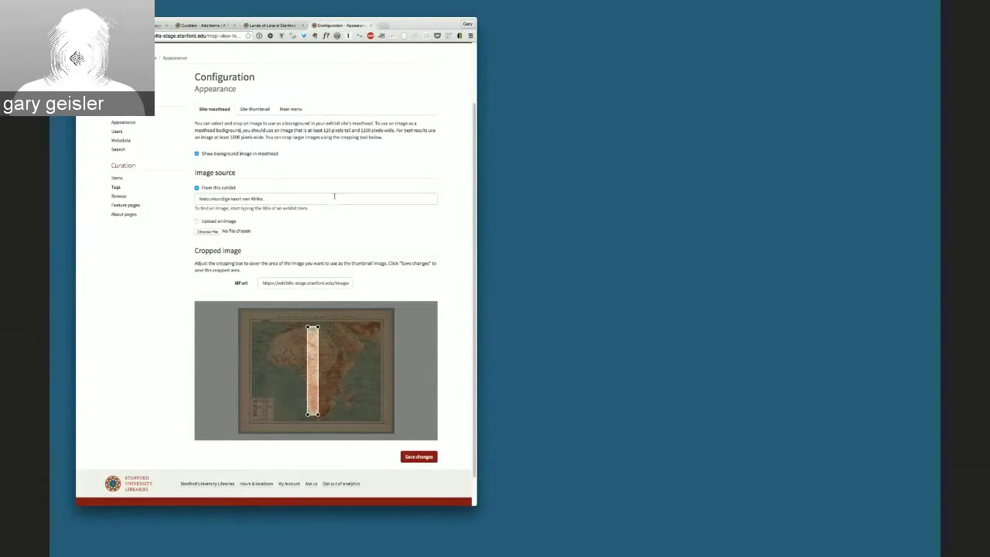
scroll(334, 196, up, 2)
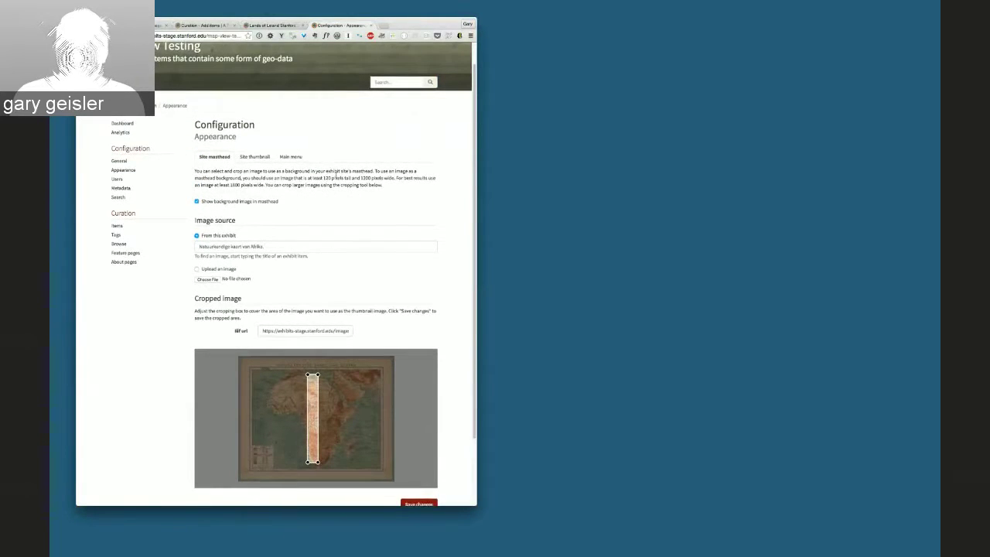
scroll(335, 176, down, 2)
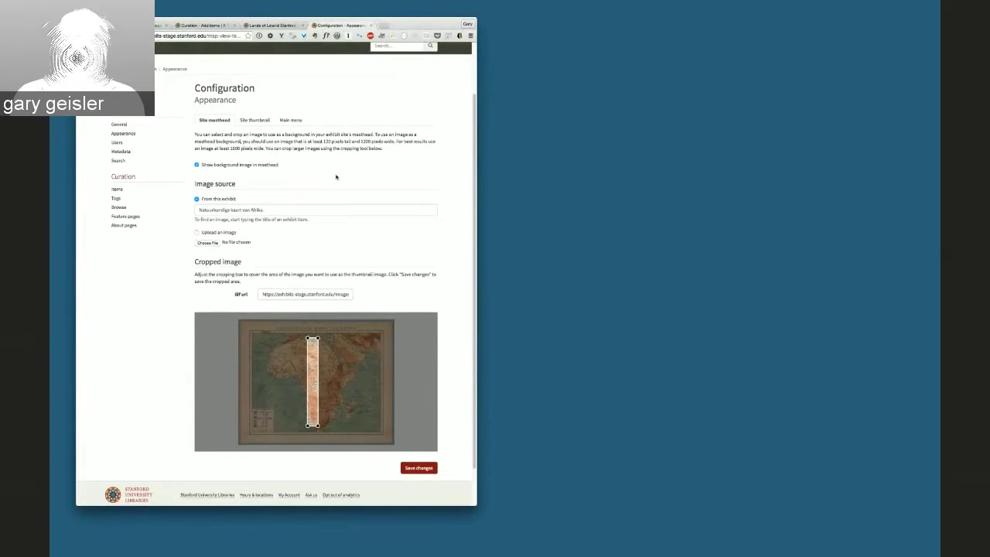
scroll(336, 176, up, 1)
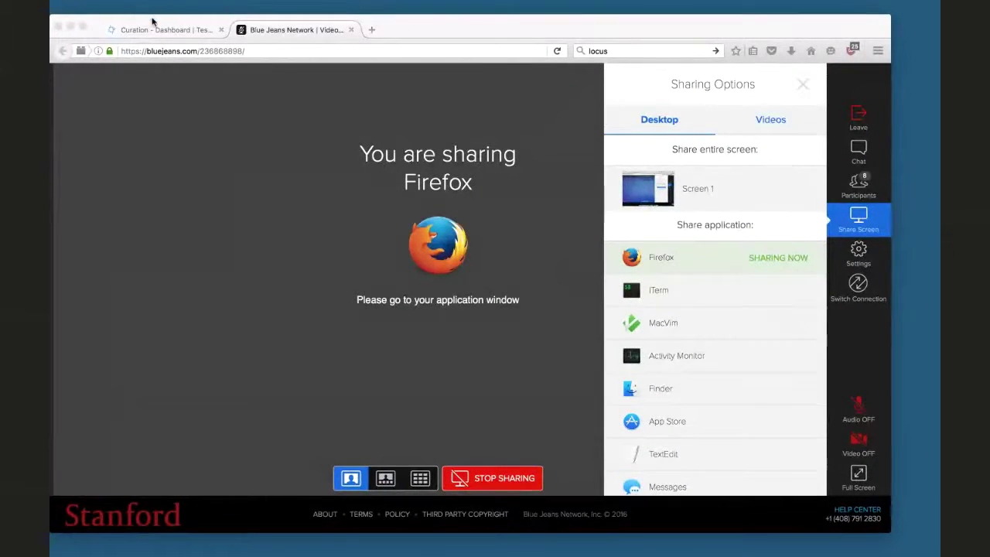
Switch to the Test exhibit's curation dashboard in Firefox and look over its recent activity and updated items
click(154, 31)
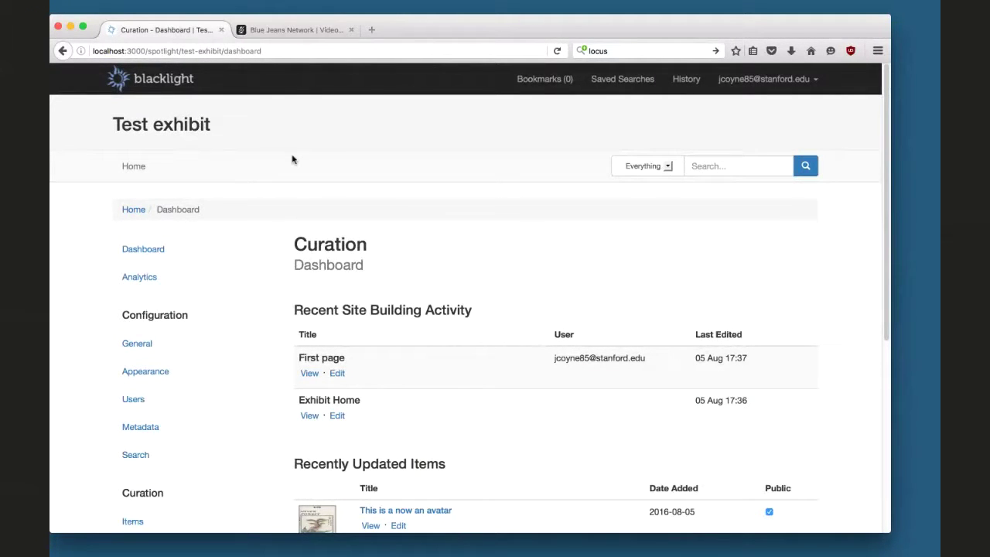
scroll(292, 160, down, 3)
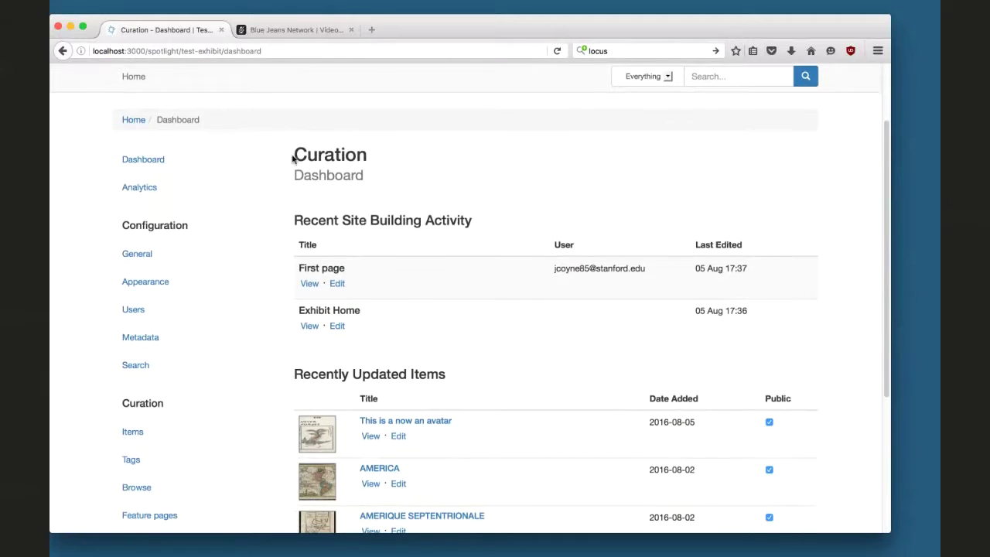
scroll(293, 159, up, 3)
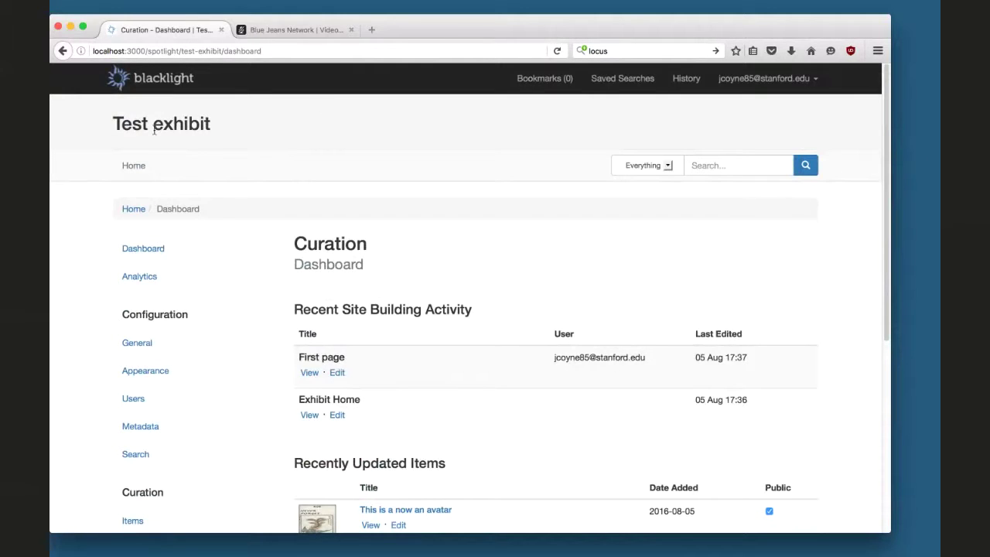
Switch to the Blue Jeans meeting and turn the microphone audio on
click(255, 31)
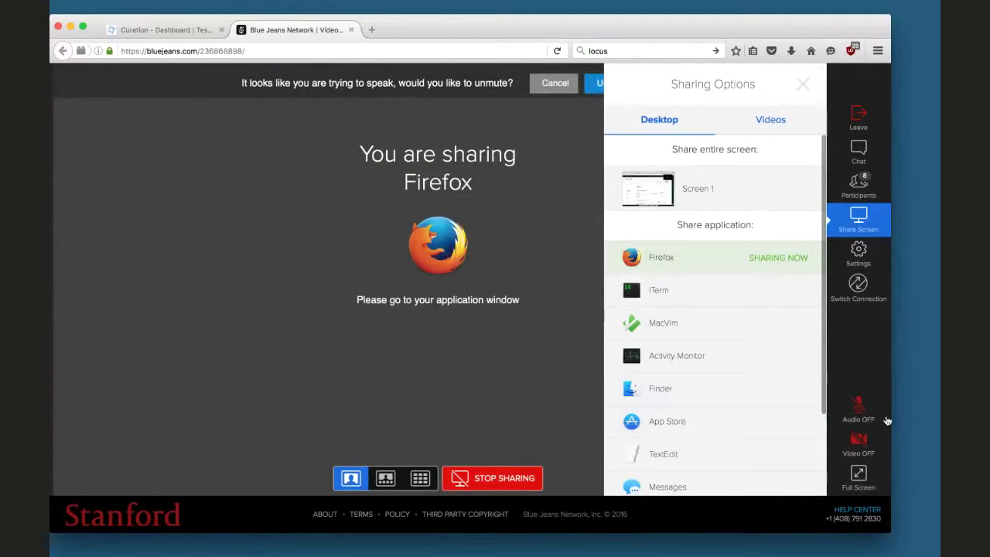
click(858, 408)
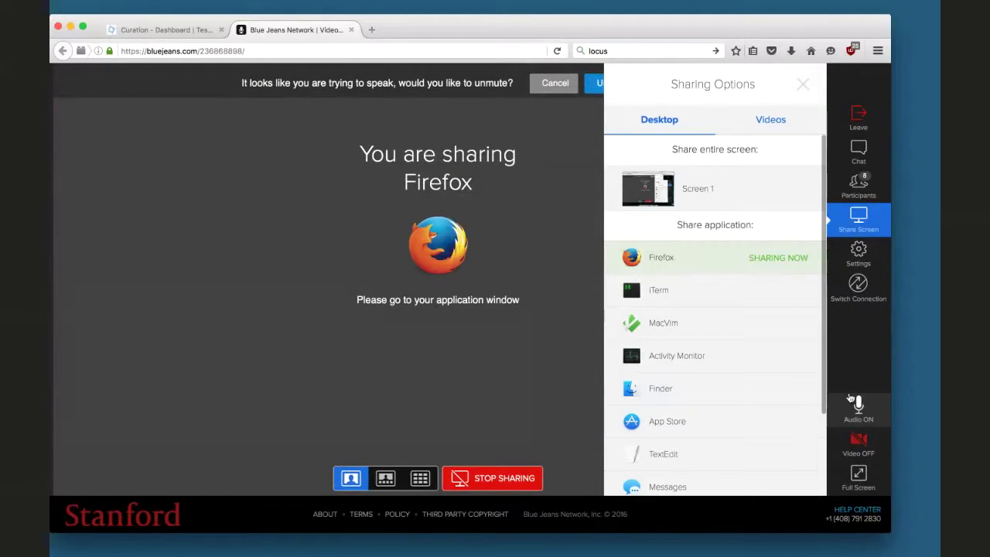
Return to the Test exhibit's dashboard in Firefox and open the site masthead appearance settings
click(179, 30)
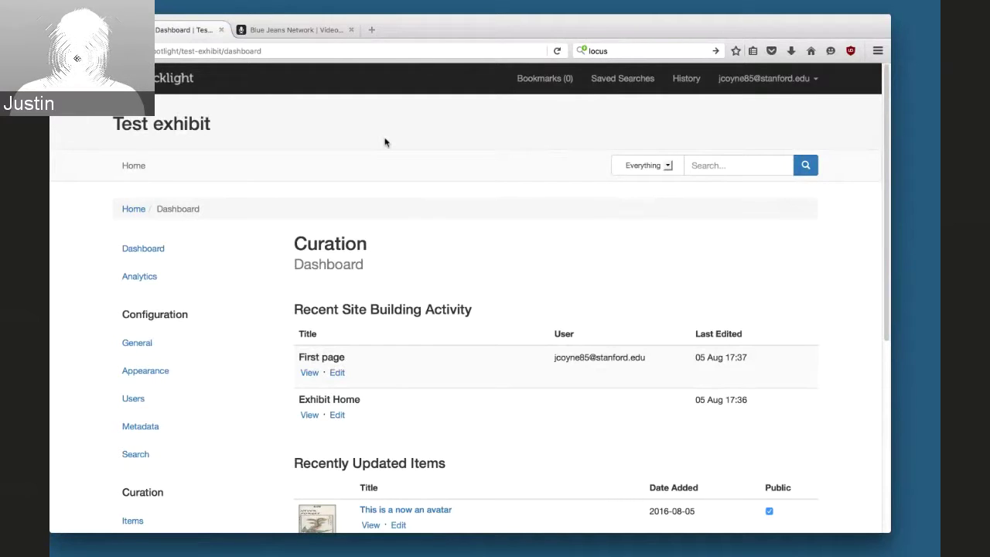
scroll(386, 143, down, 2)
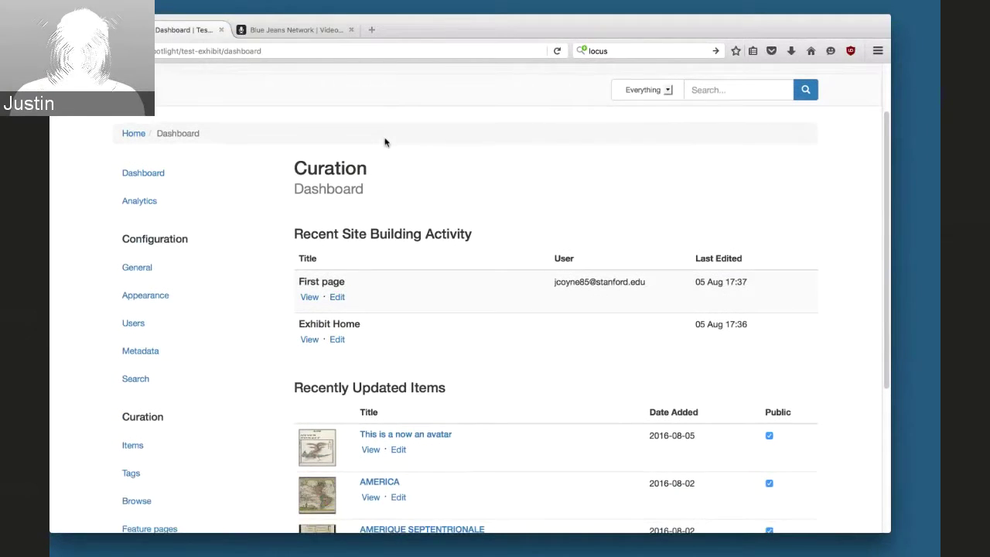
scroll(385, 142, down, 1)
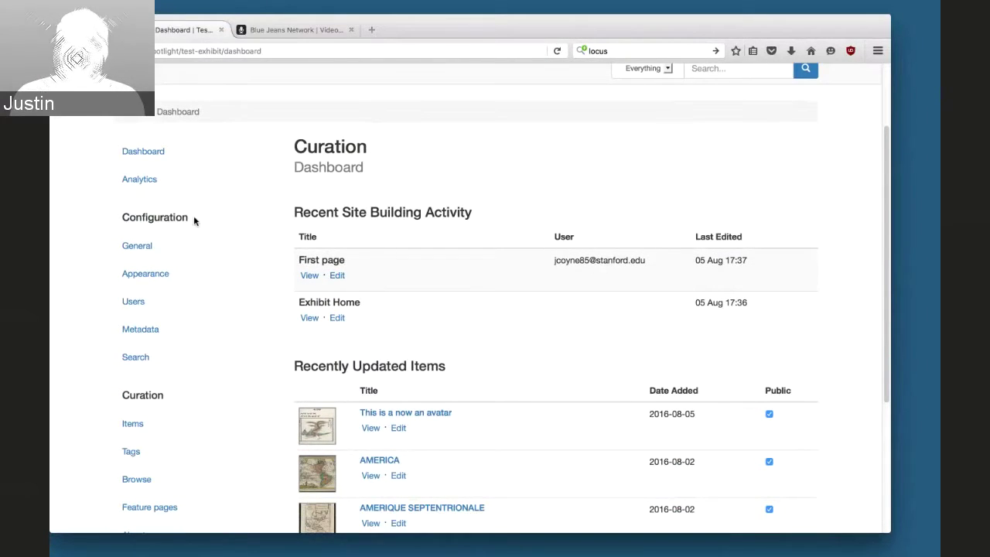
scroll(179, 230, down, 1)
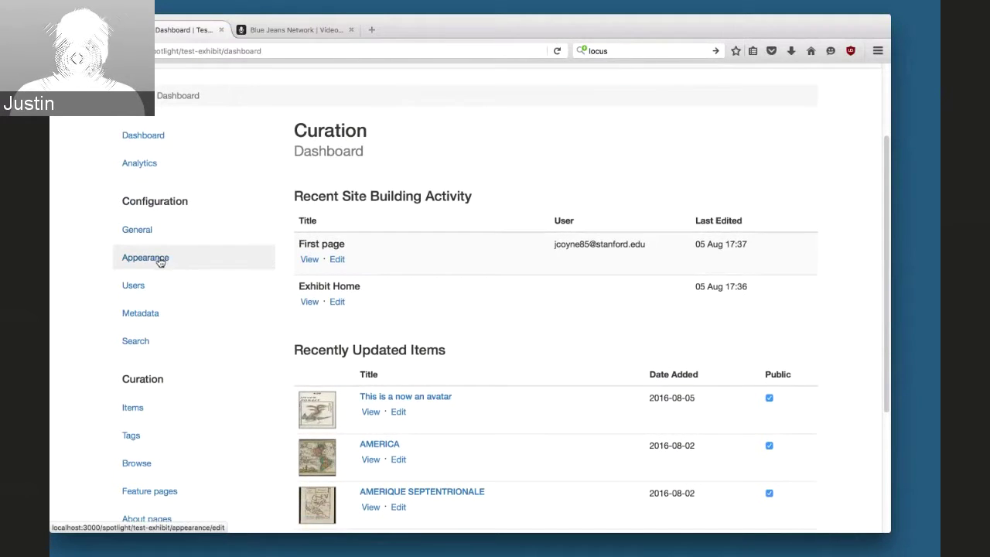
click(160, 260)
scroll(226, 318, down, 1)
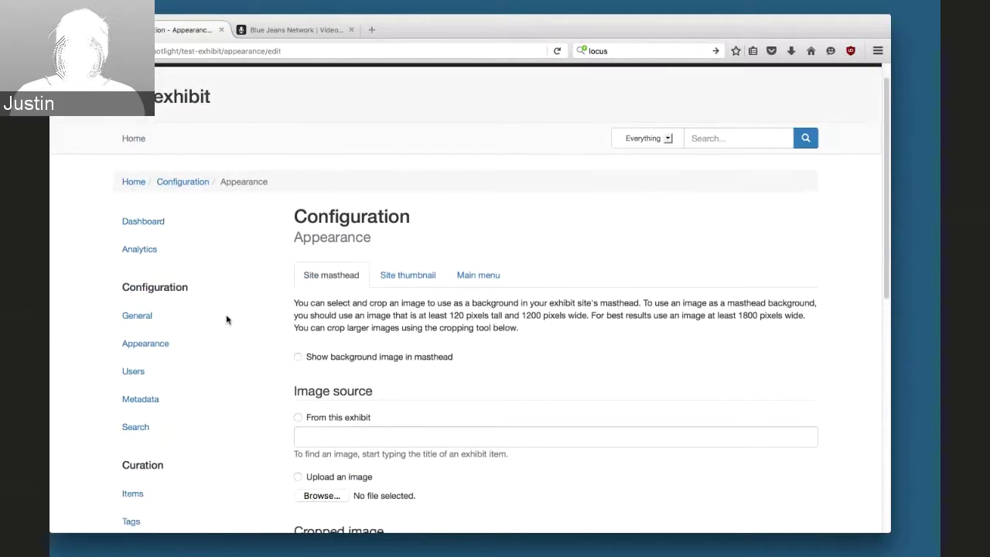
scroll(226, 319, down, 4)
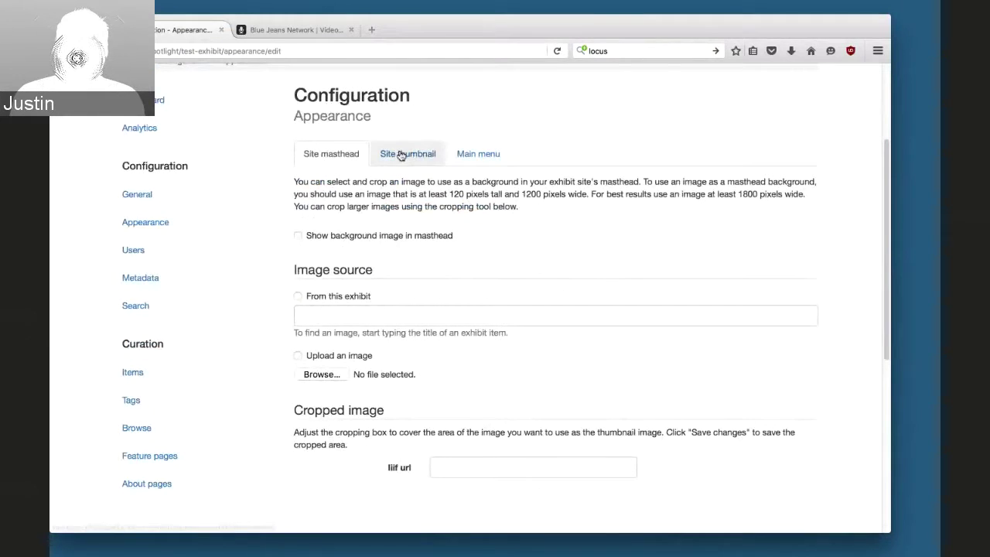
scroll(311, 255, down, 2)
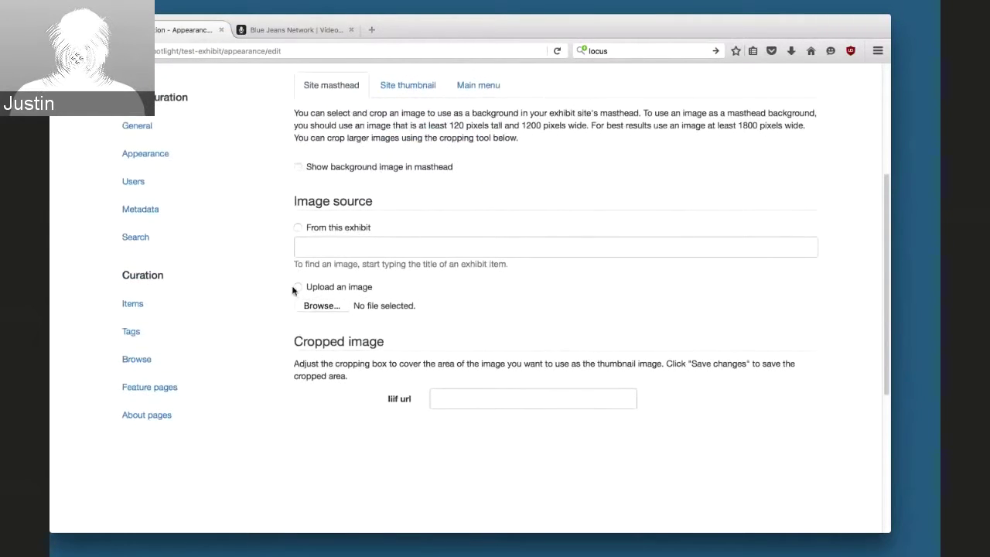
Choose an uploaded image as the masthead source and select 4-20.png from the fixtures folder
click(294, 287)
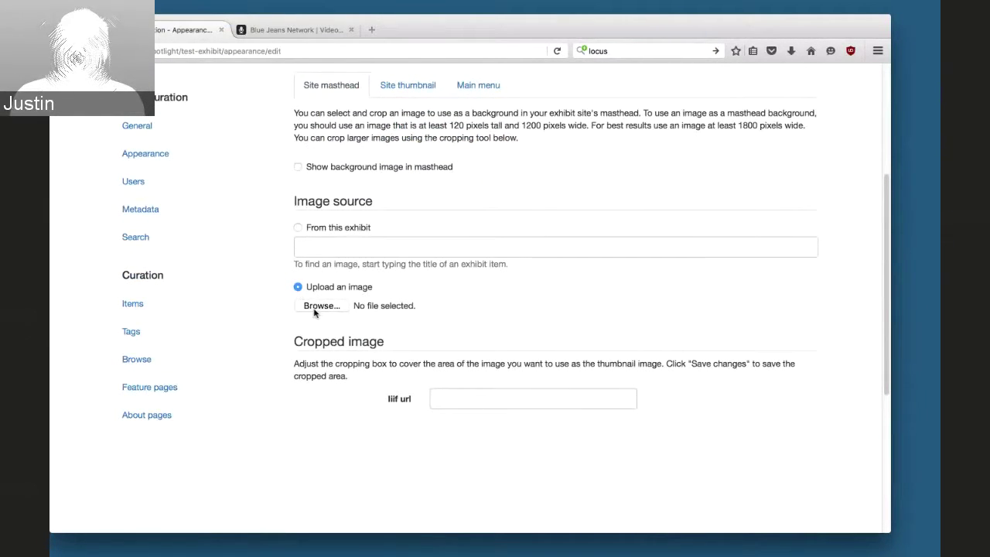
click(318, 306)
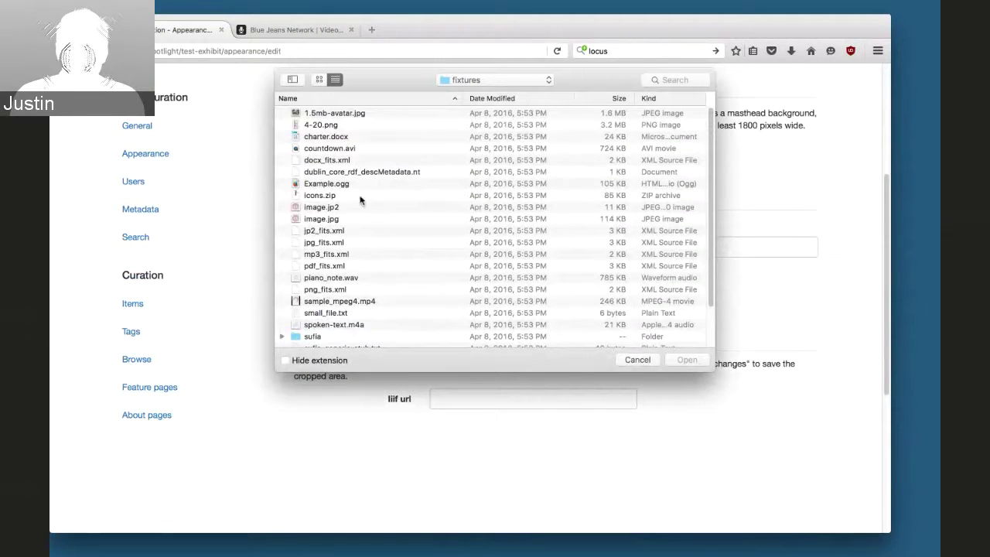
click(332, 125)
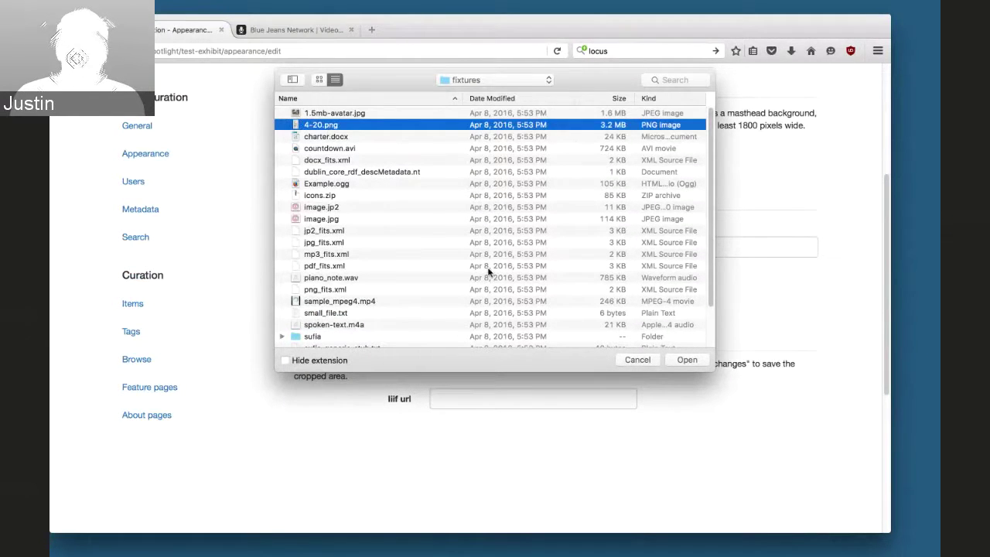
click(686, 359)
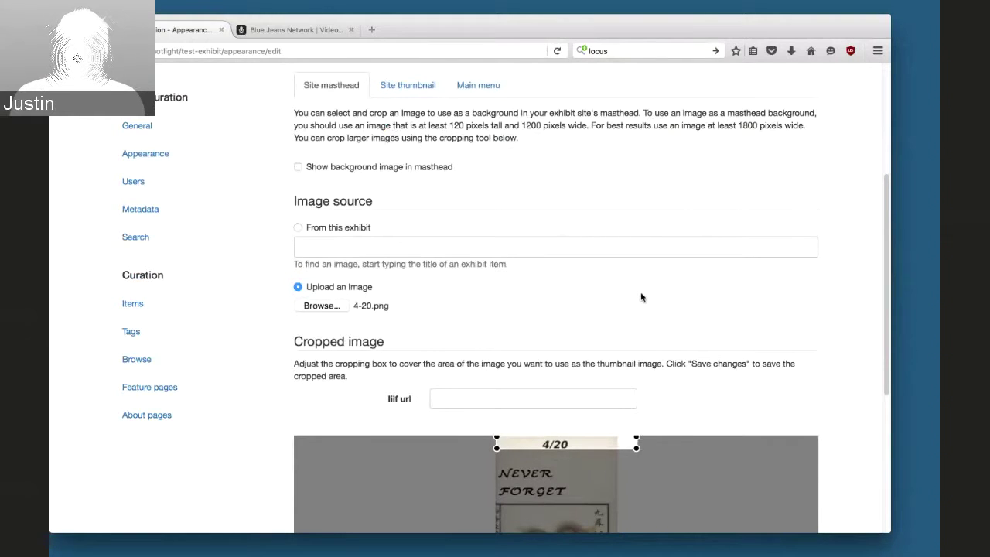
Move the crop box down over the creature's heads in the 4-20.png image and enlarge it
scroll(640, 293, down, 1)
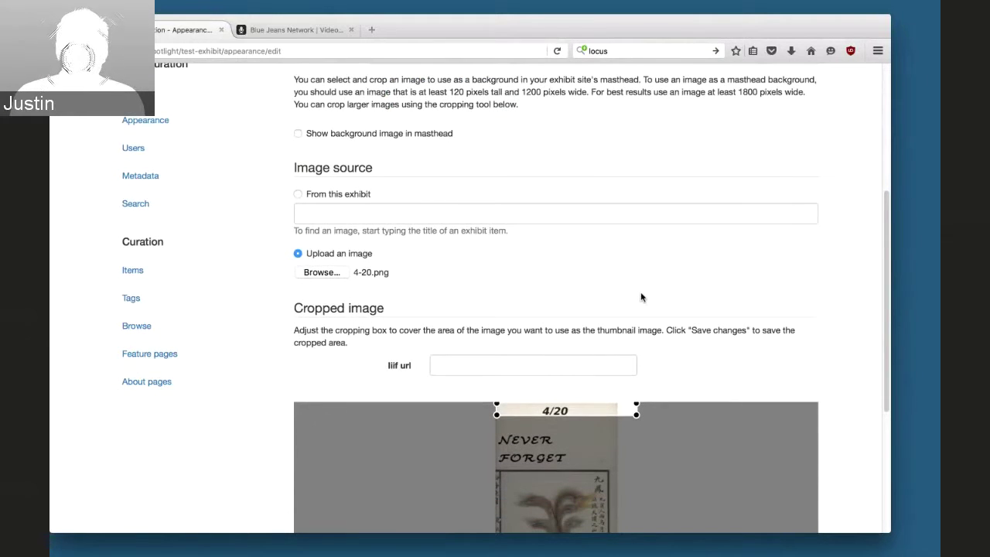
scroll(640, 297, down, 2)
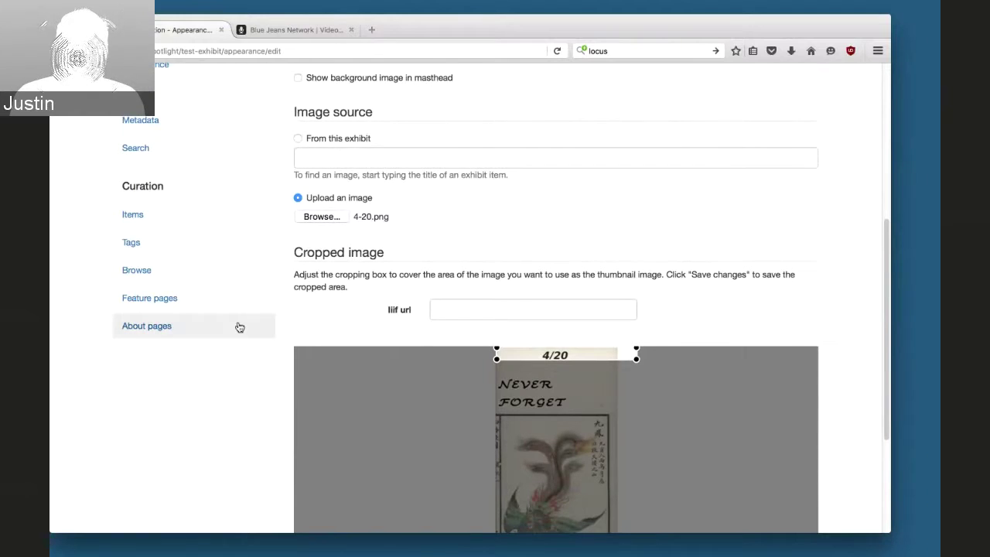
scroll(239, 325, down, 3)
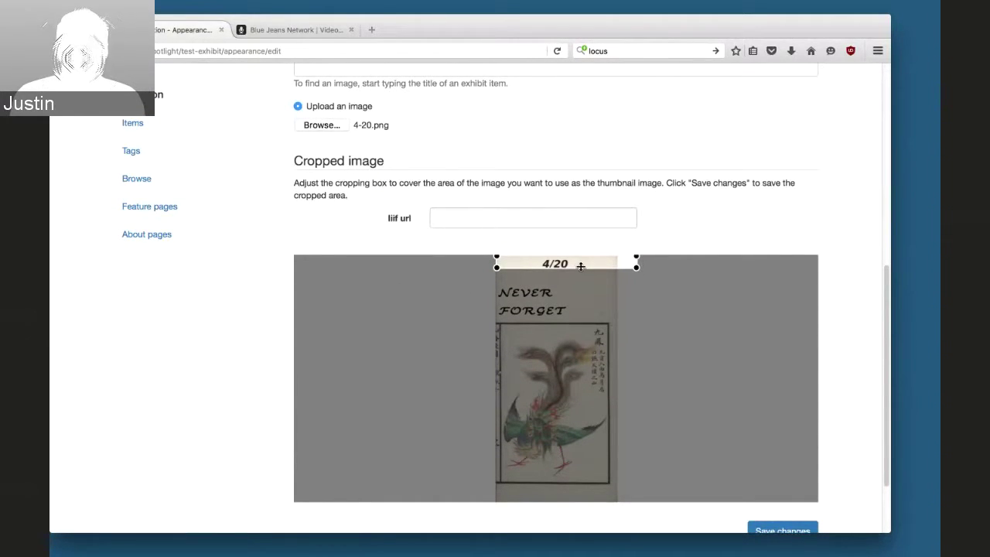
drag(636, 268, 785, 282)
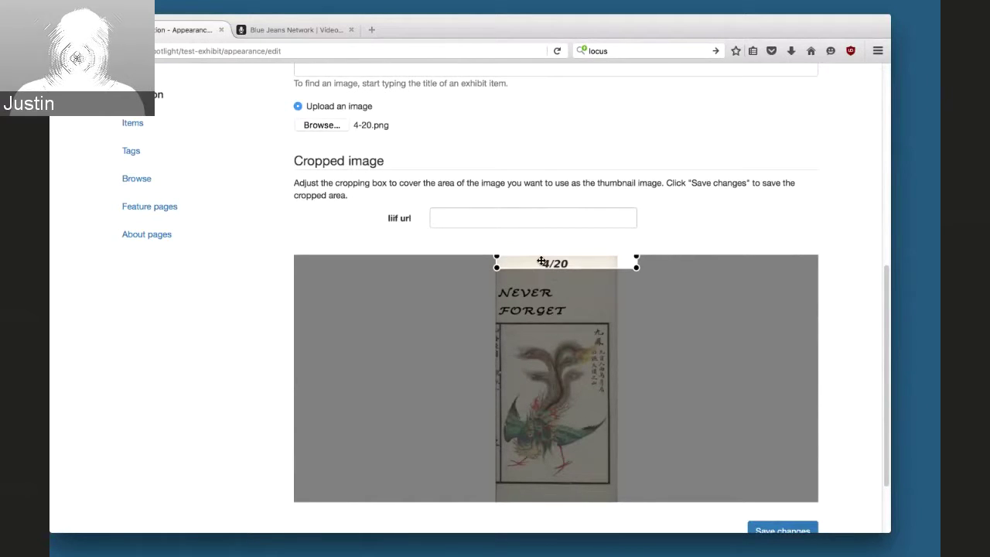
drag(541, 262, 545, 364)
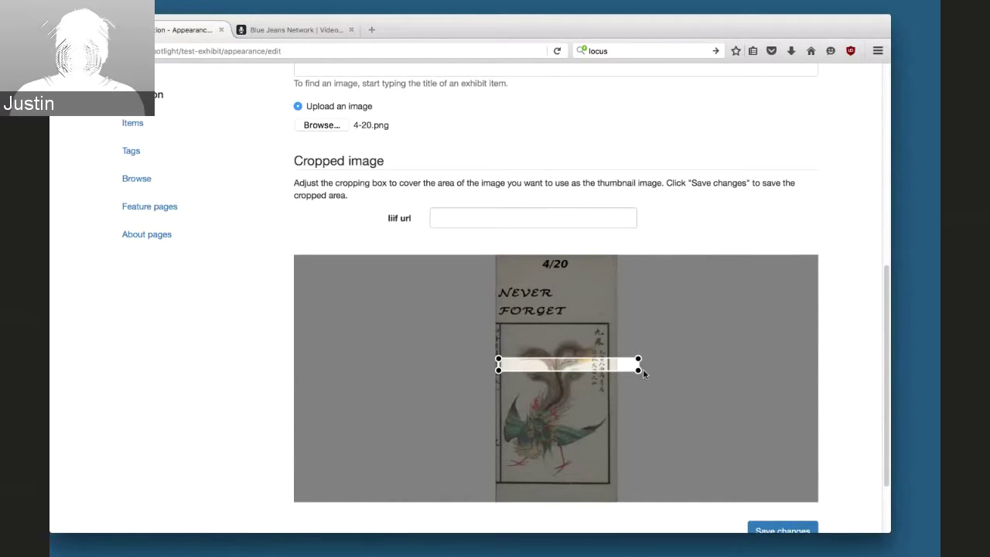
mouse_move(638, 369)
mouse_down()
mouse_move(609, 365)
mouse_move(818, 390)
mouse_move(633, 370)
mouse_up()
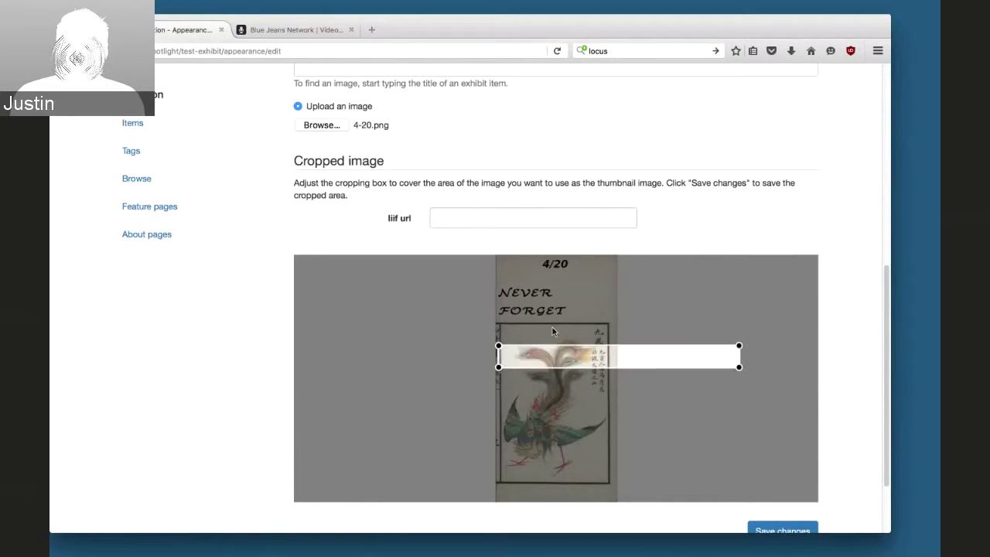
Choose 1.5mb-avatar.jpg from the fixtures folder as the uploaded masthead image
scroll(552, 329, up, 3)
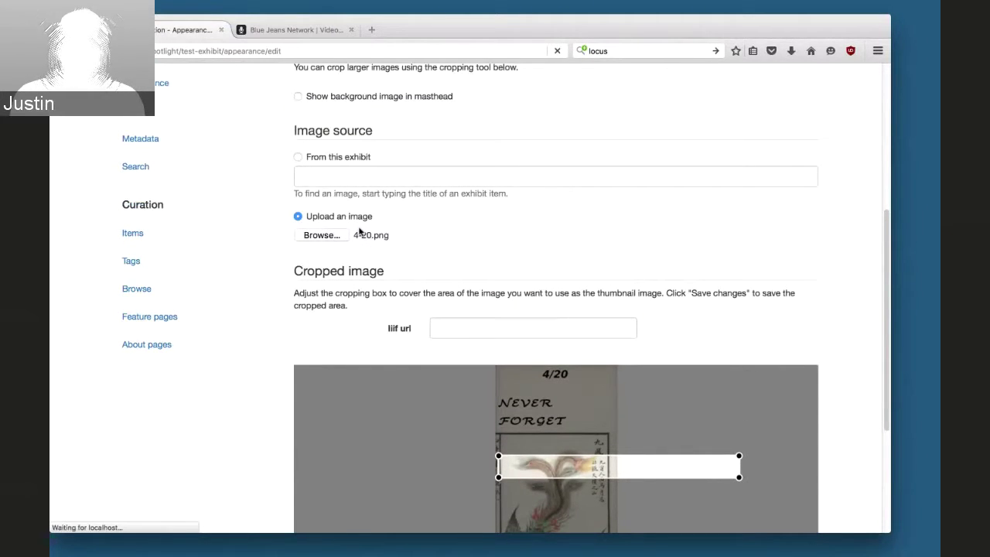
click(316, 216)
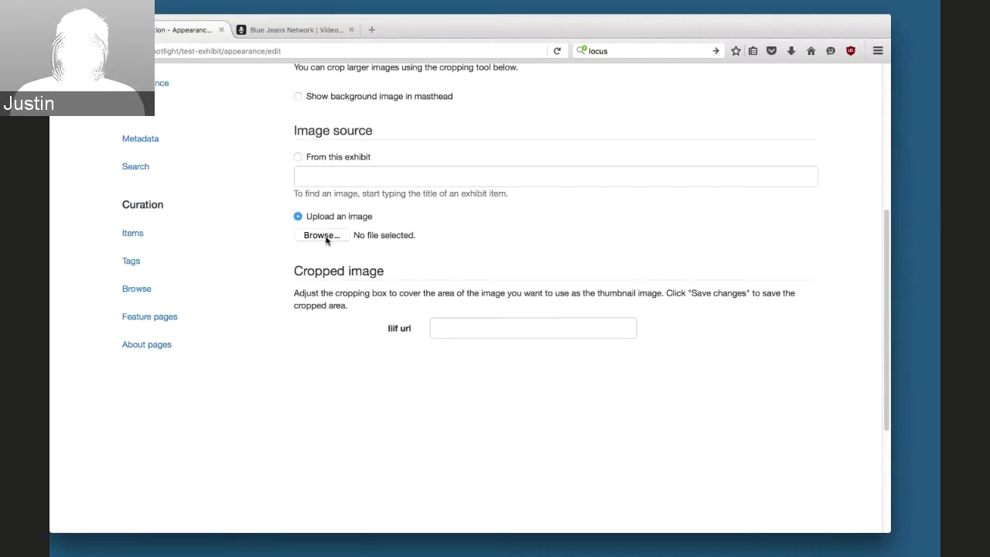
click(323, 236)
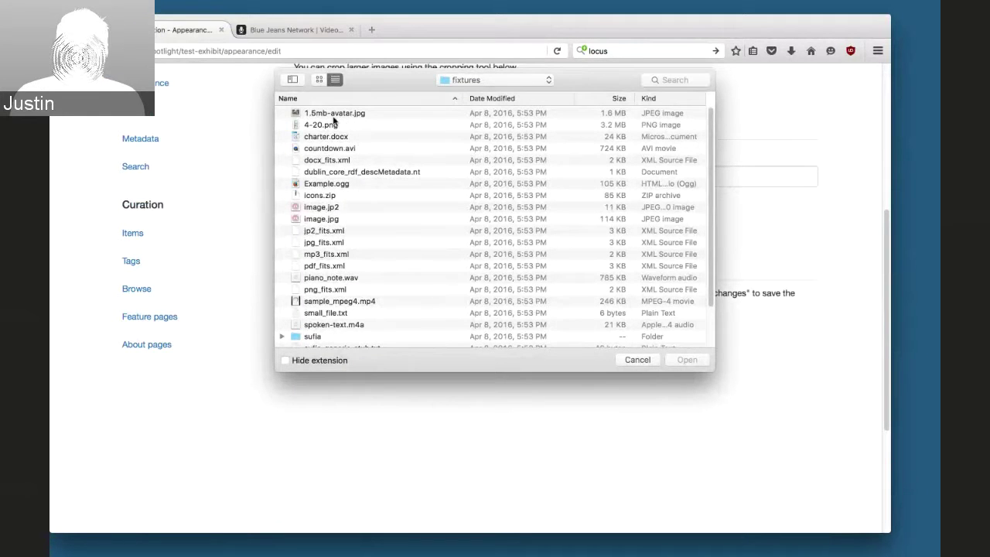
click(334, 116)
click(687, 360)
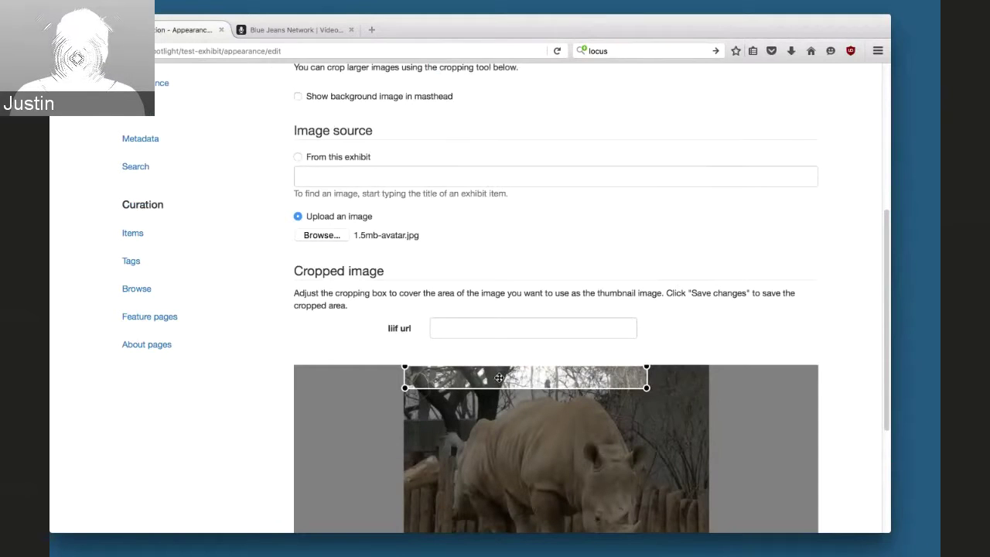
Place the crop box across the rhino's legs and lower face, widen it slightly at both ends, and save the appearance changes
scroll(261, 361, down, 4)
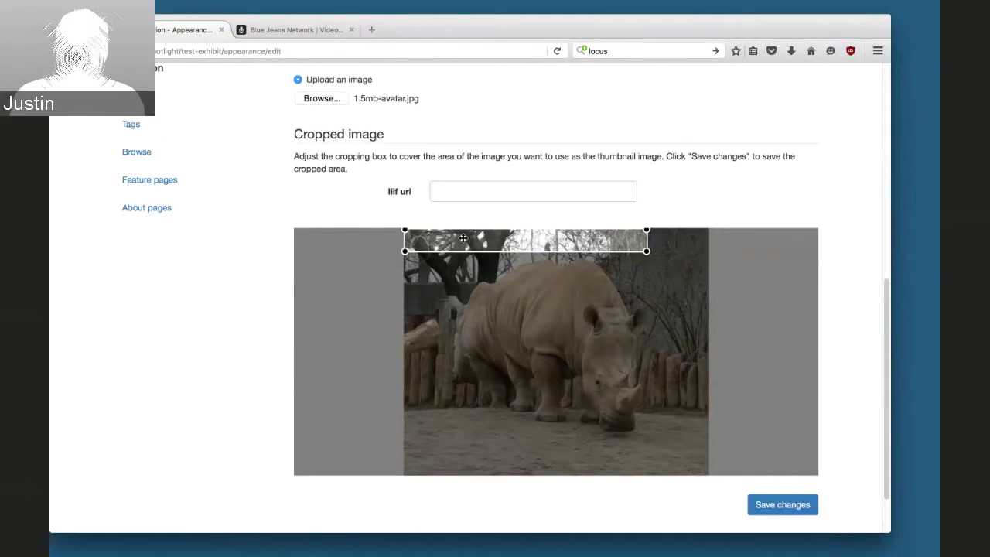
drag(463, 238, 512, 375)
drag(431, 387, 422, 387)
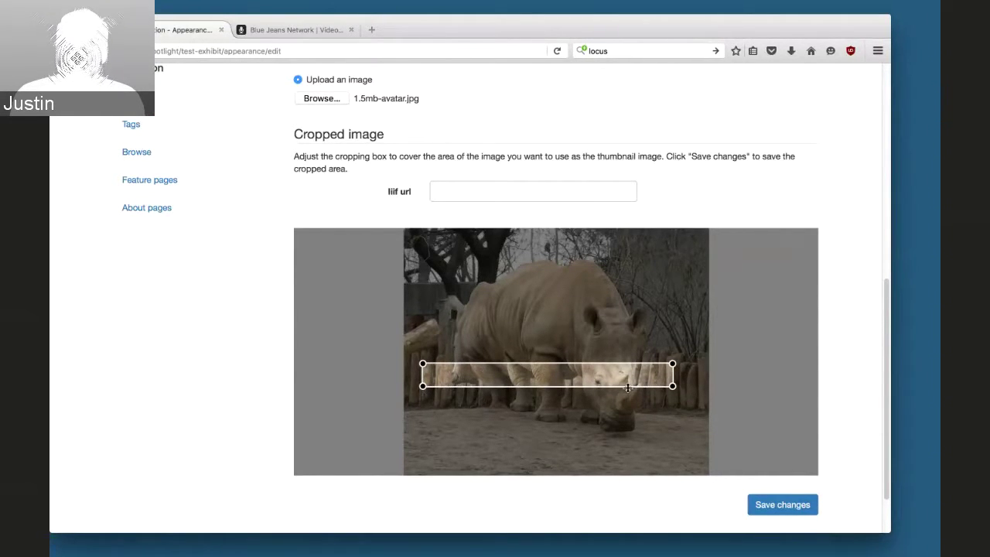
mouse_move(672, 385)
mouse_down()
mouse_move(702, 386)
mouse_move(685, 386)
mouse_up()
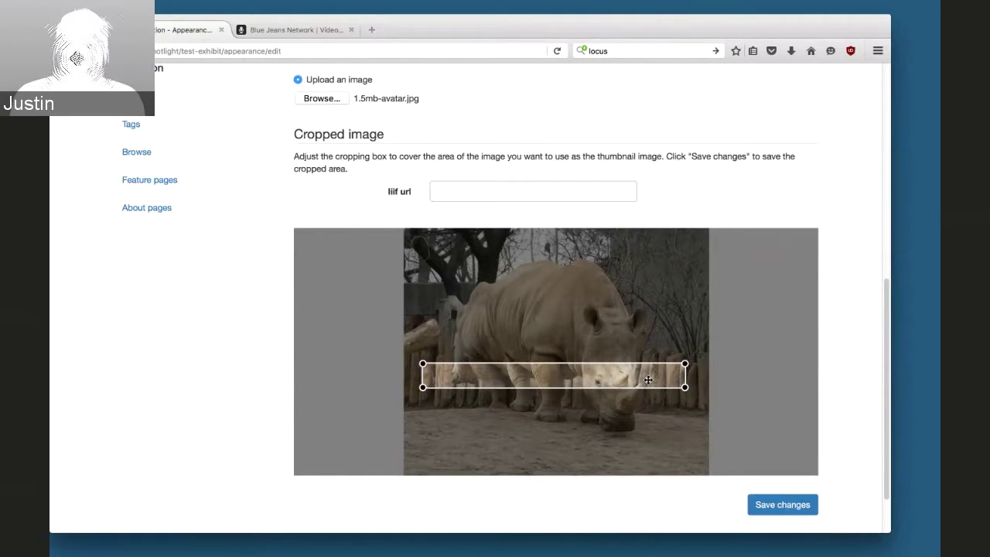
drag(648, 378, 649, 382)
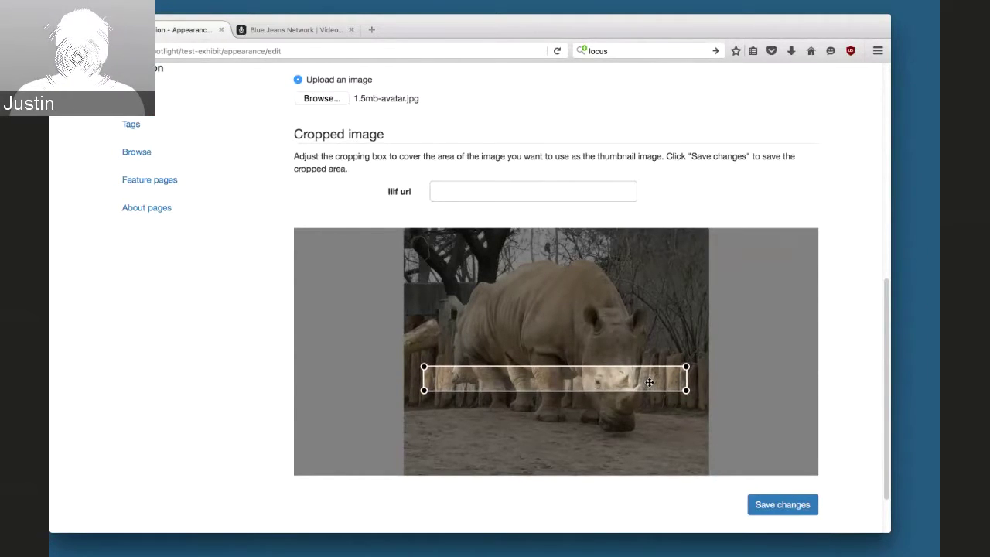
click(771, 505)
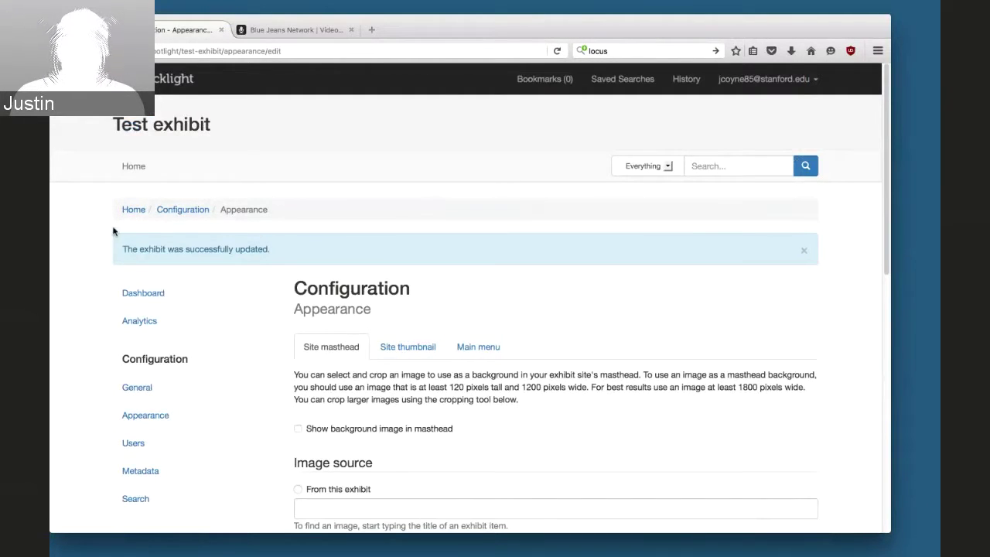
Check the masthead on the exhibit's dashboard by inspecting its page element and reloading the page
click(183, 212)
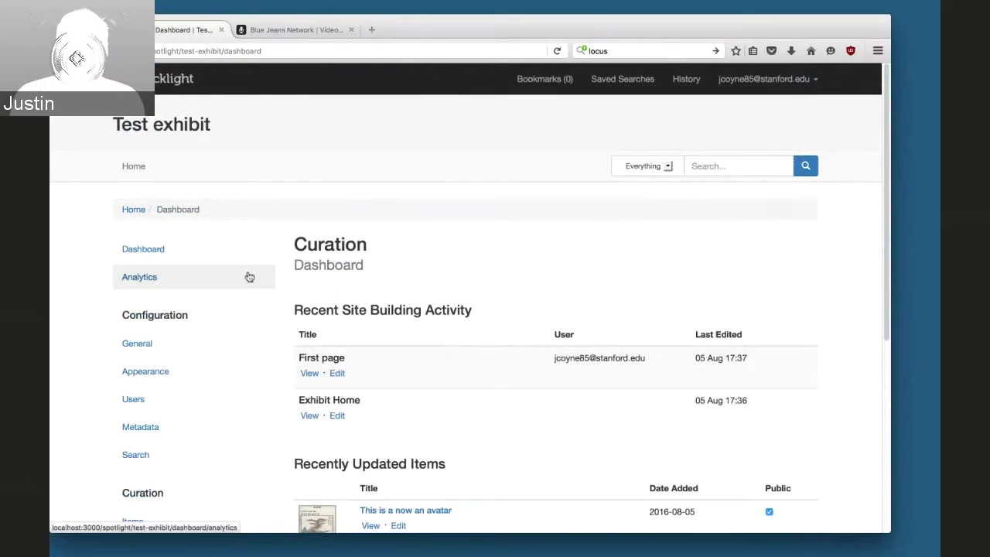
right_click(341, 122)
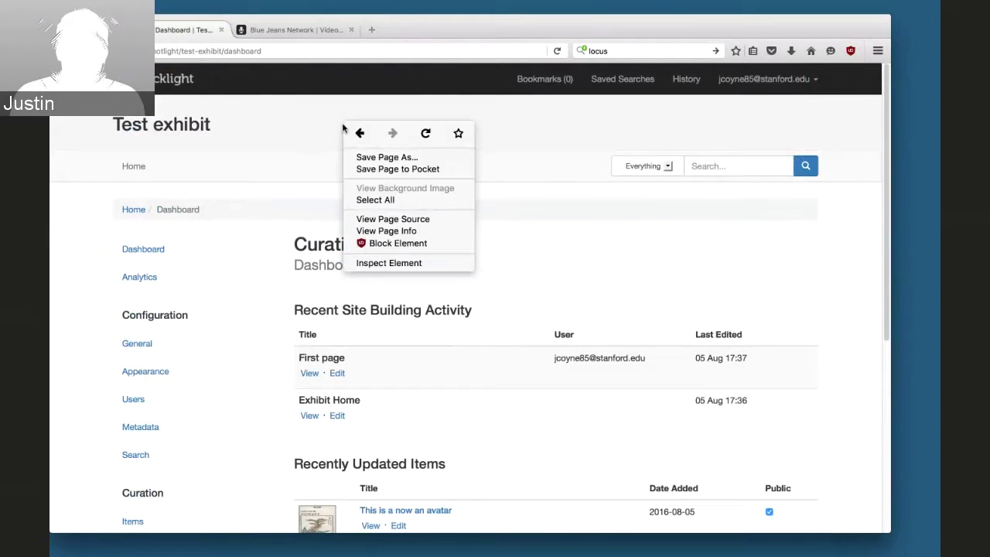
click(375, 264)
key(super+r)
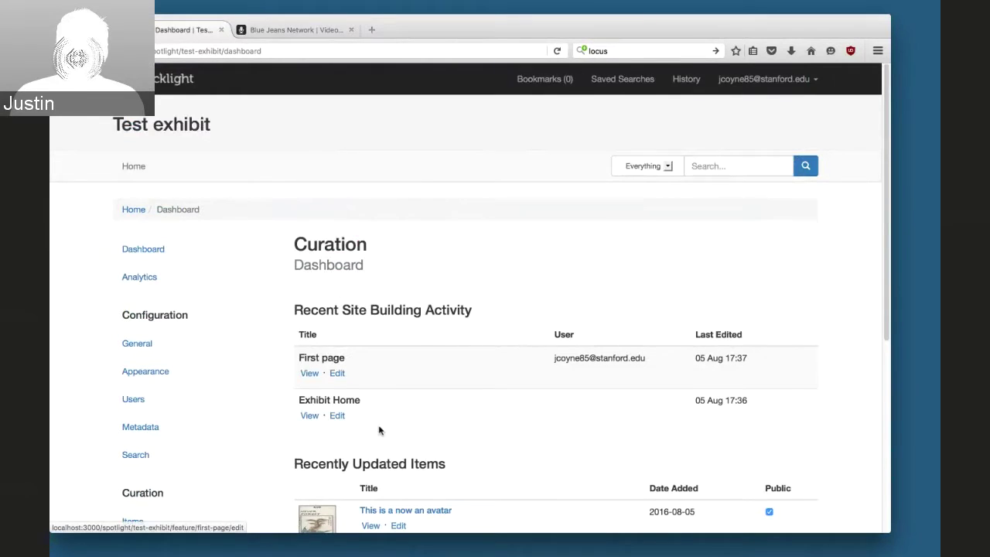
Enable the background image in the masthead in the exhibit's appearance settings and save the changes
scroll(378, 430, down, 1)
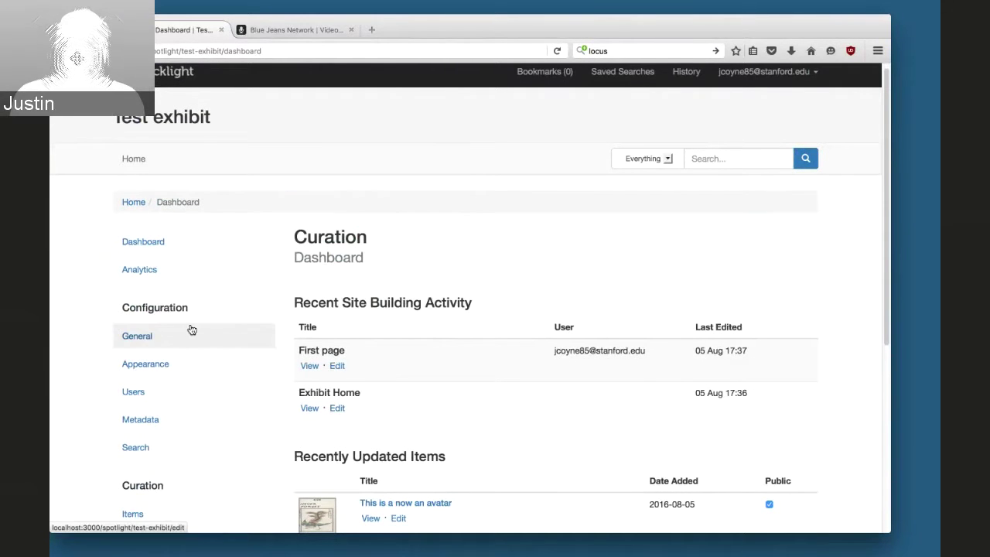
click(157, 368)
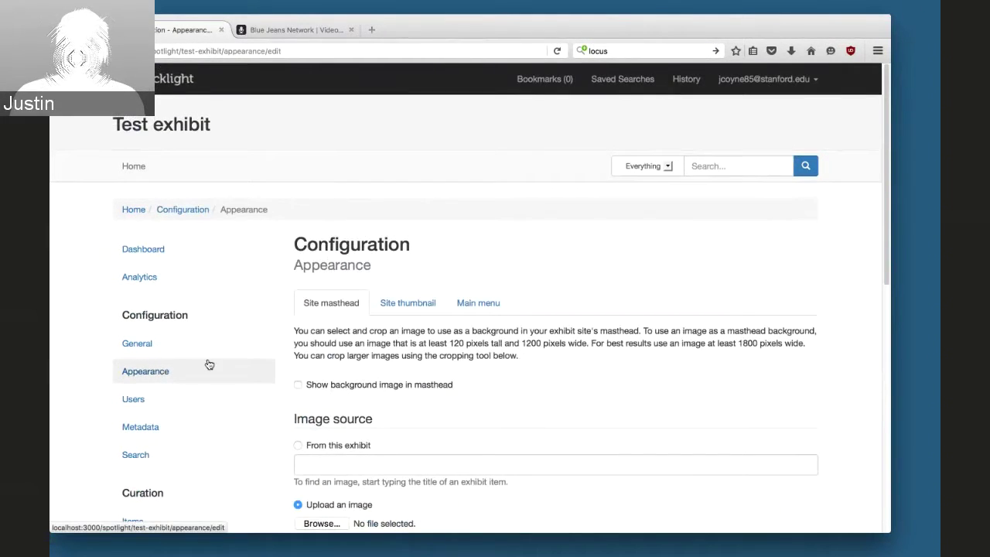
scroll(300, 371, down, 1)
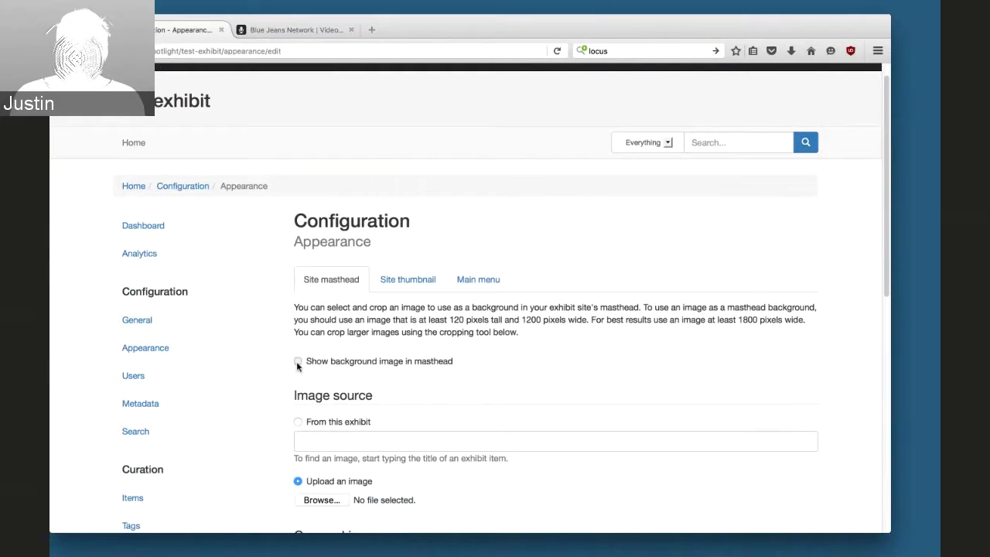
scroll(280, 354, down, 5)
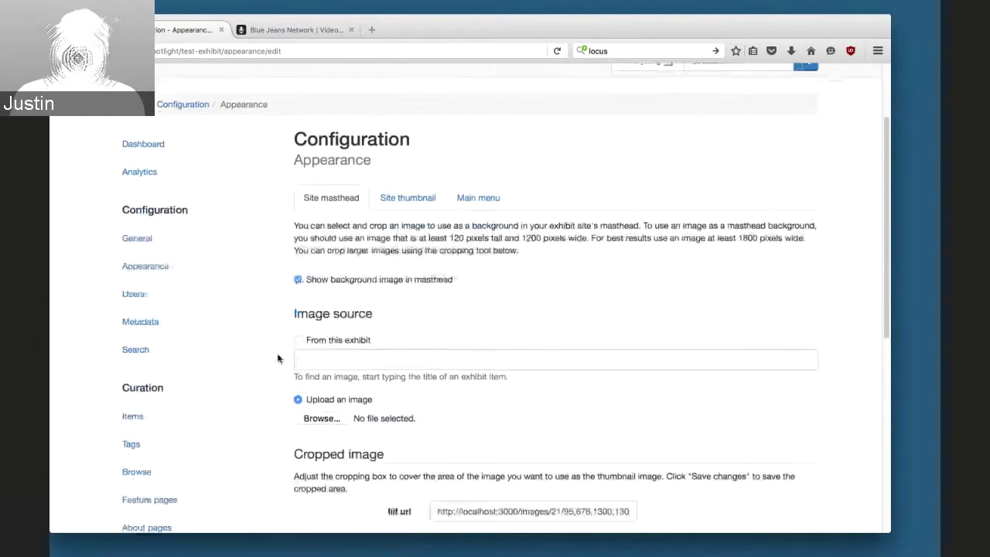
scroll(275, 356, down, 3)
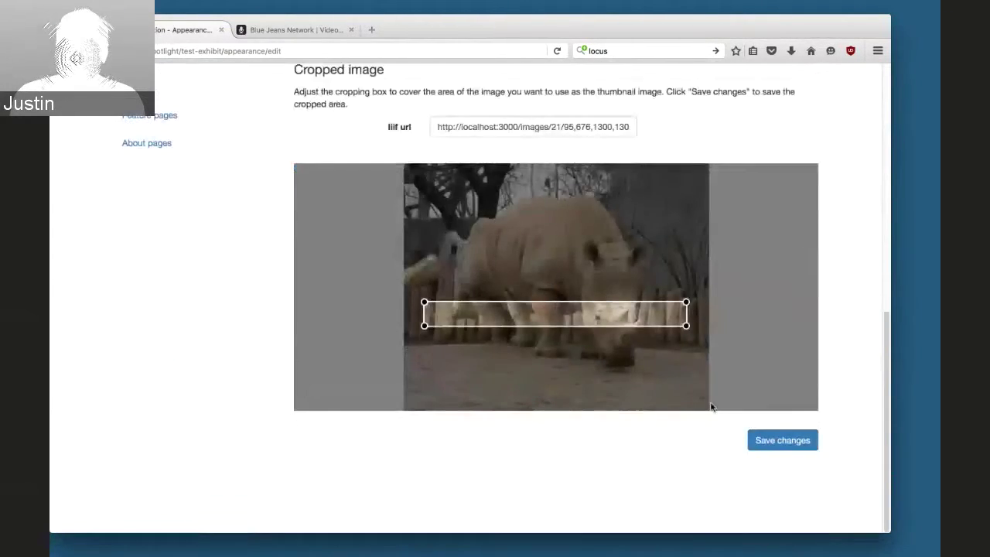
click(774, 441)
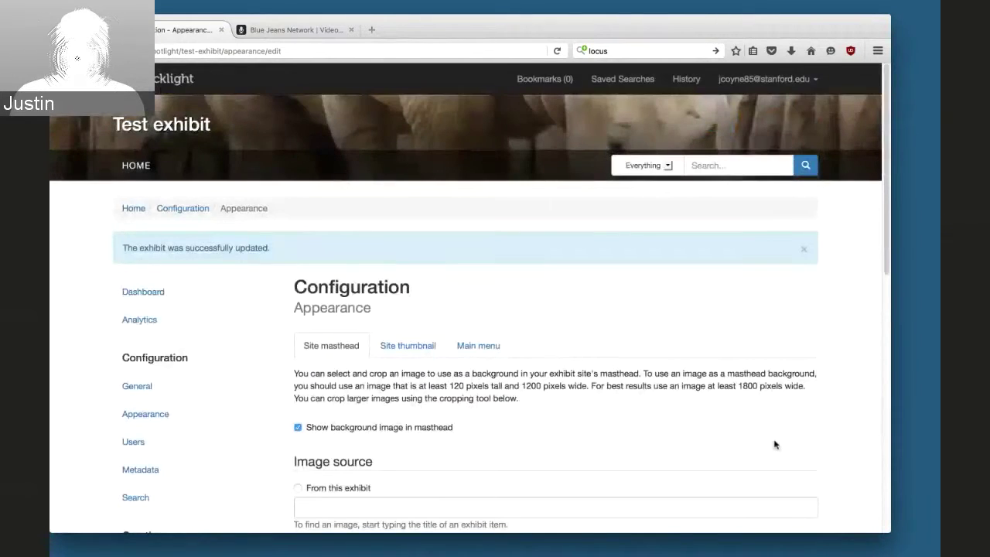